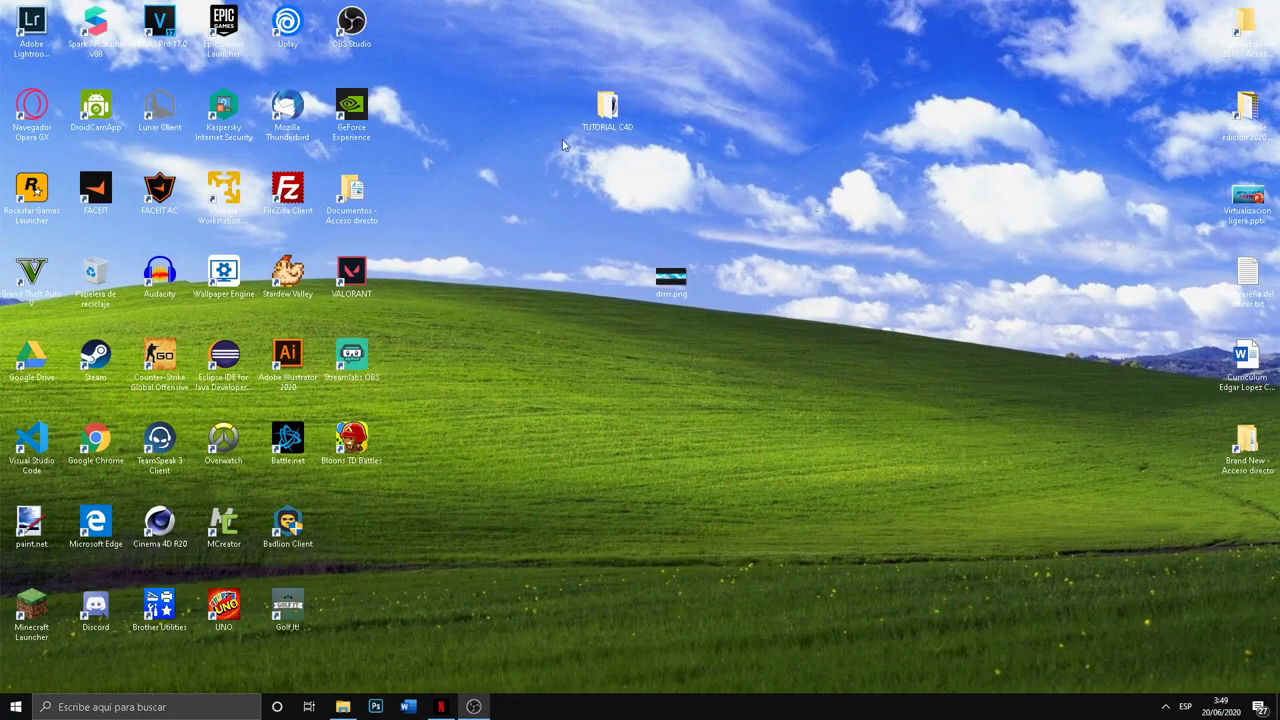
Step: Open the TUTORIAL C4D folder and launch Cinema 4D R20 from the Start search
double_click(607, 110)
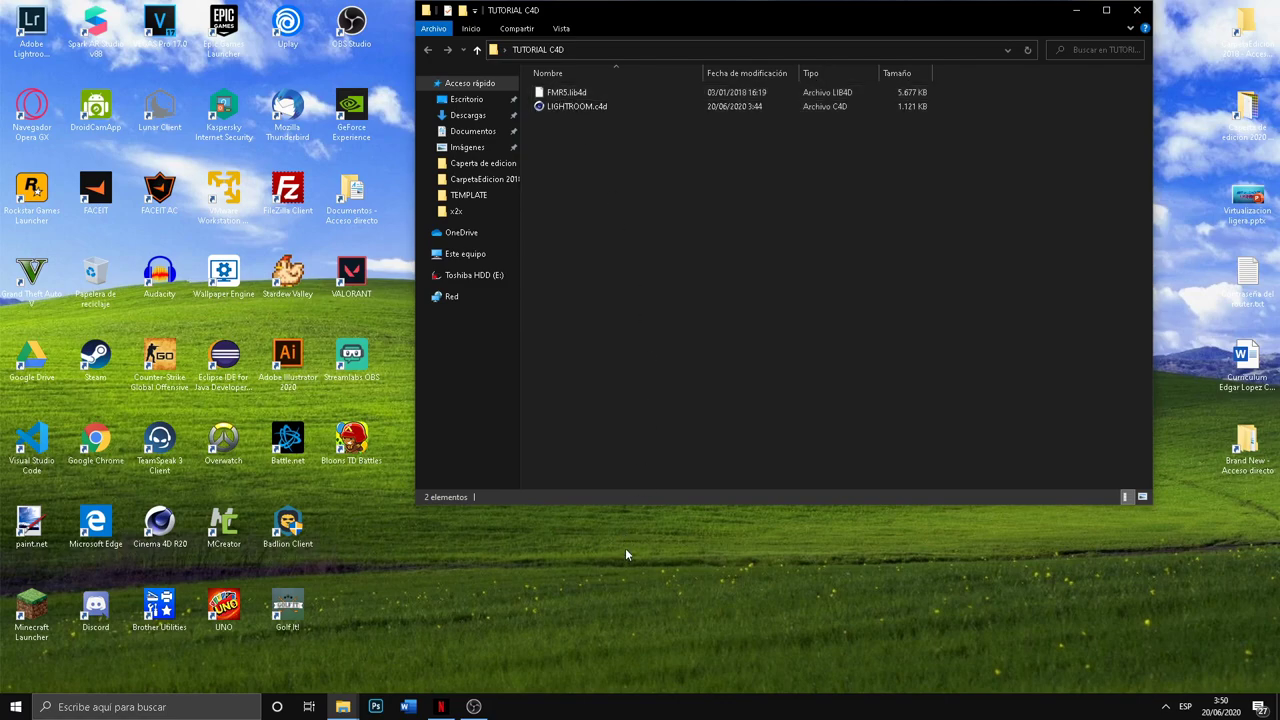
key(super)
text(cinema)
key(Return)
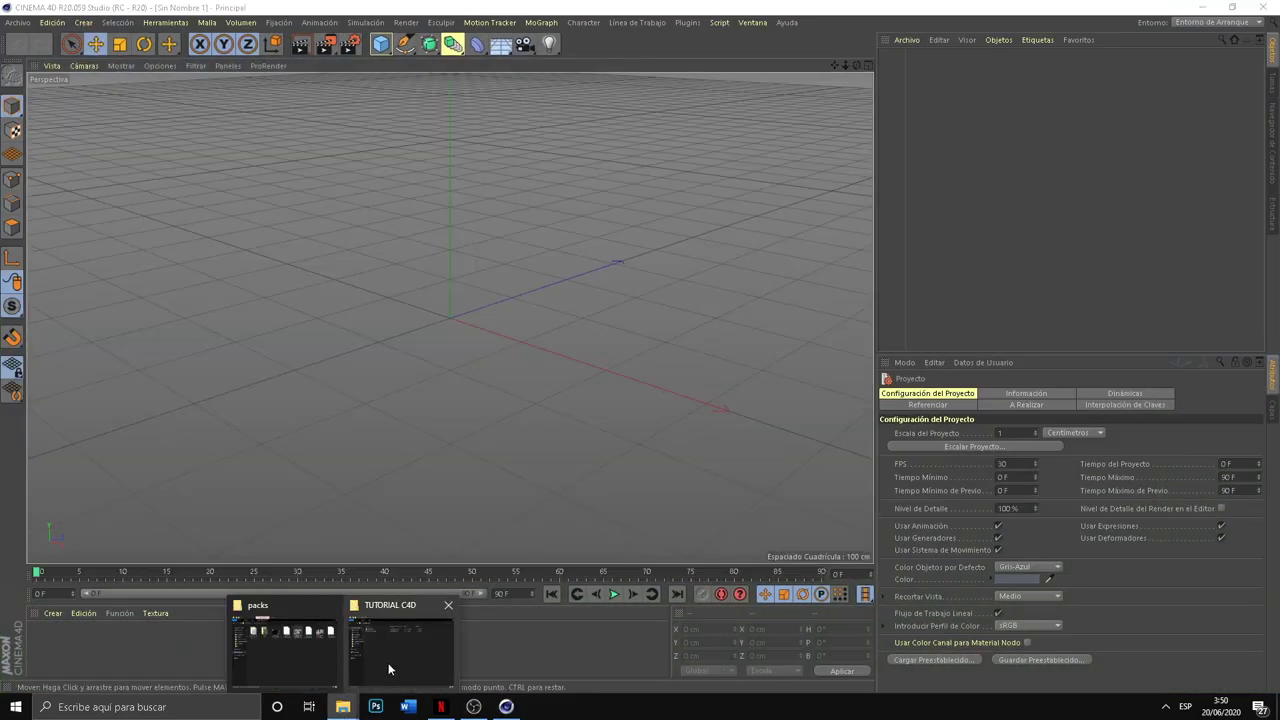
Step: Load the LIGHTROOM.c4d room scene into Cinema 4D from the TUTORIAL C4D folder
mouse_move(342, 707)
click(389, 668)
drag(577, 106, 266, 156)
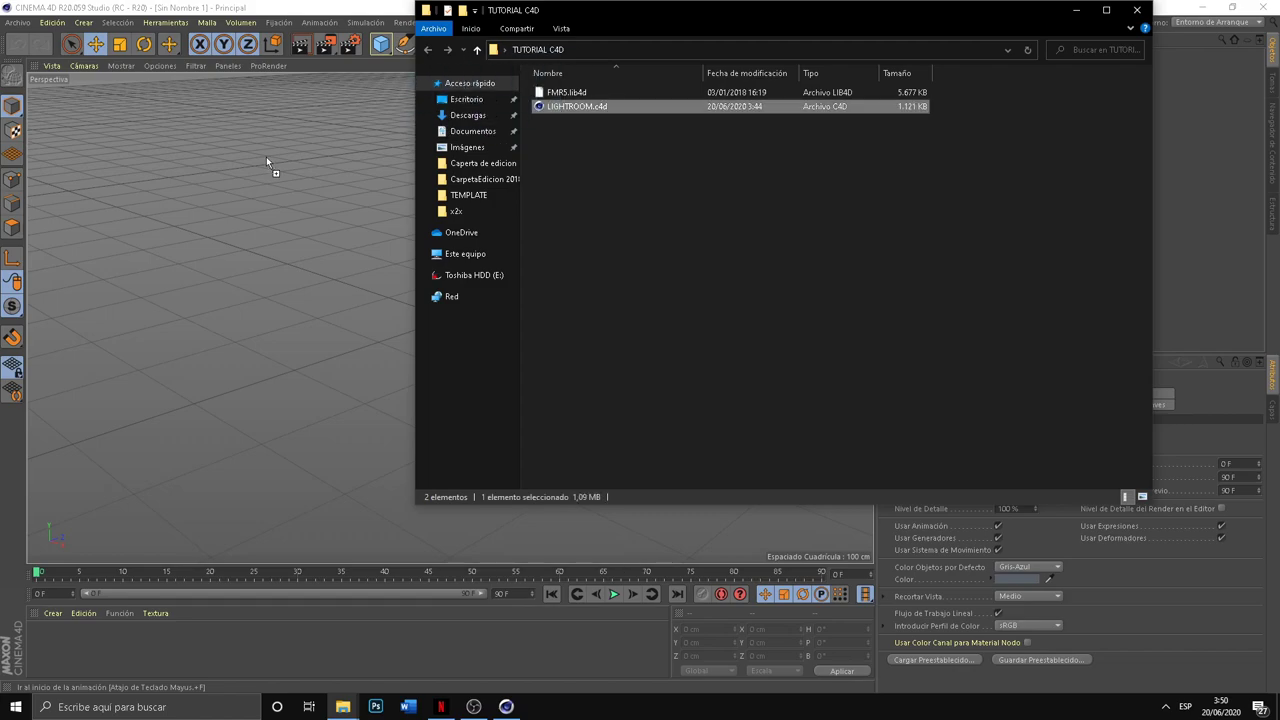
drag(534, 10, 1150, 124)
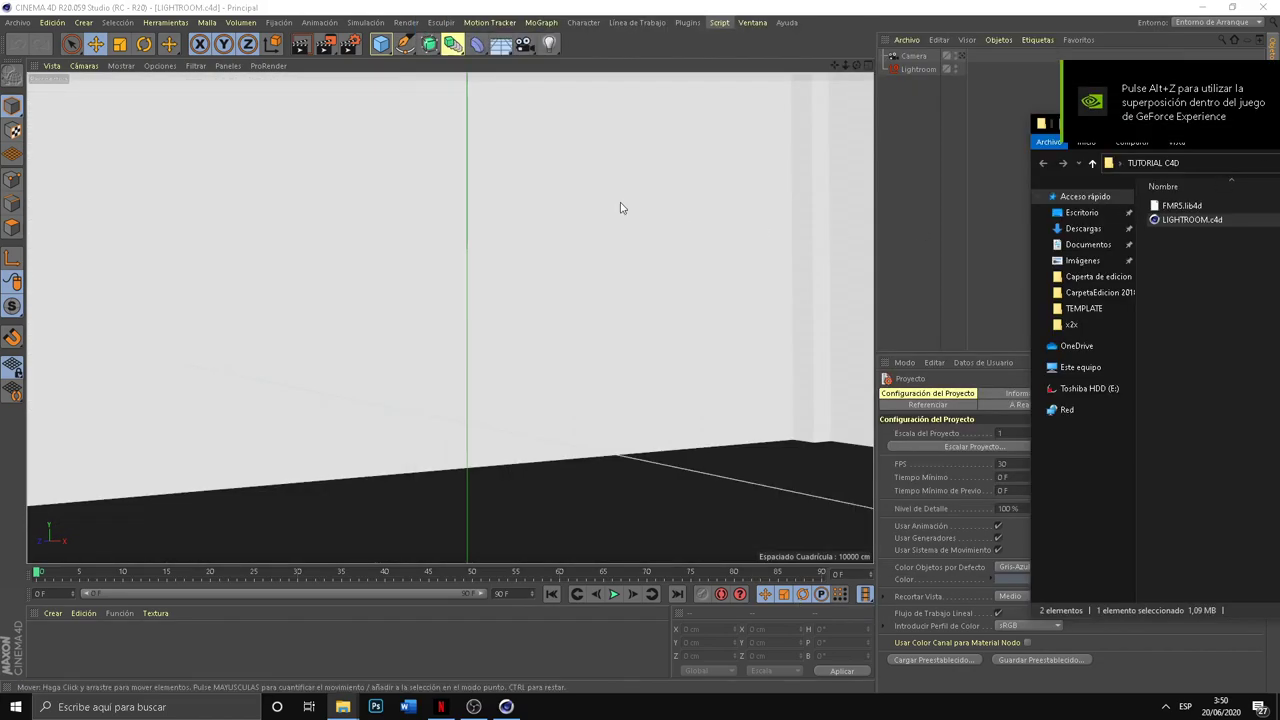
mouse_move(449, 240)
alt+mouse_down()
mouse_move(329, 249)
mouse_move(371, 240)
mouse_move(414, 300)
mouse_move(555, 310)
alt+mouse_up()
Step: Add the FMR 5.0 Minecraft character rig from FMR5.lib4d to the scene
drag(1150, 121, 845, 119)
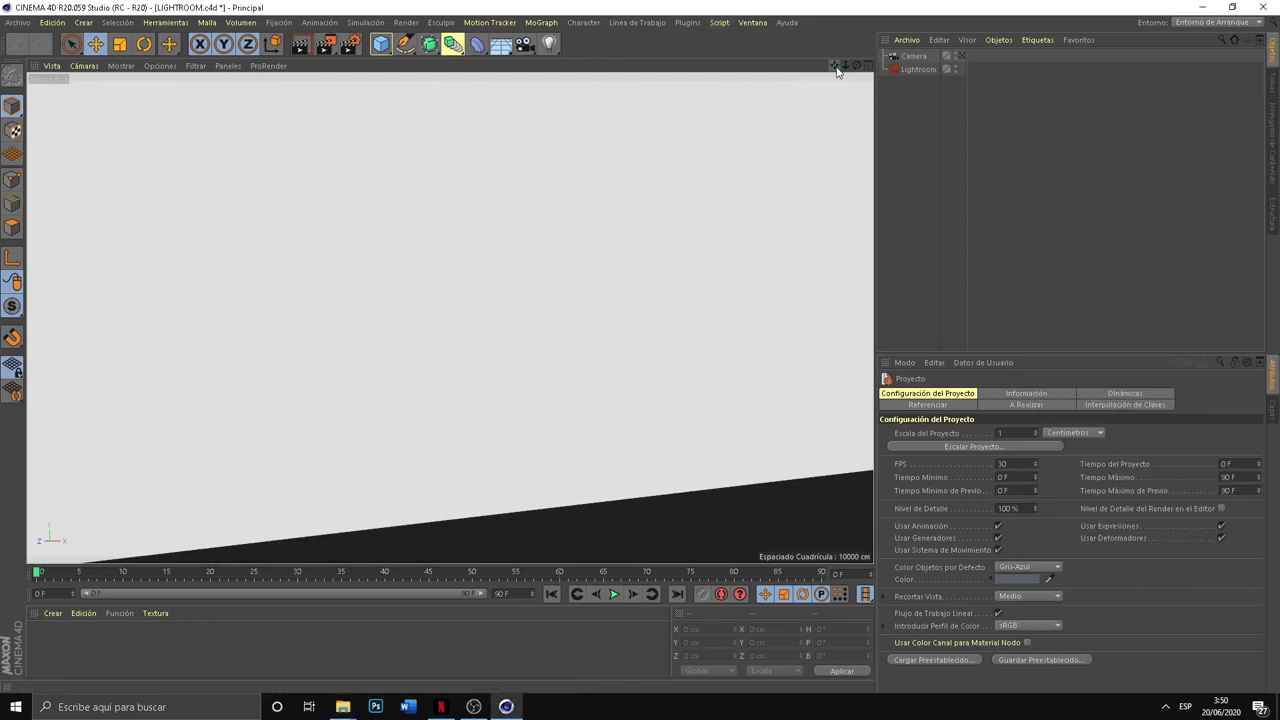
click(872, 205)
drag(872, 205, 455, 216)
drag(622, 558, 615, 540)
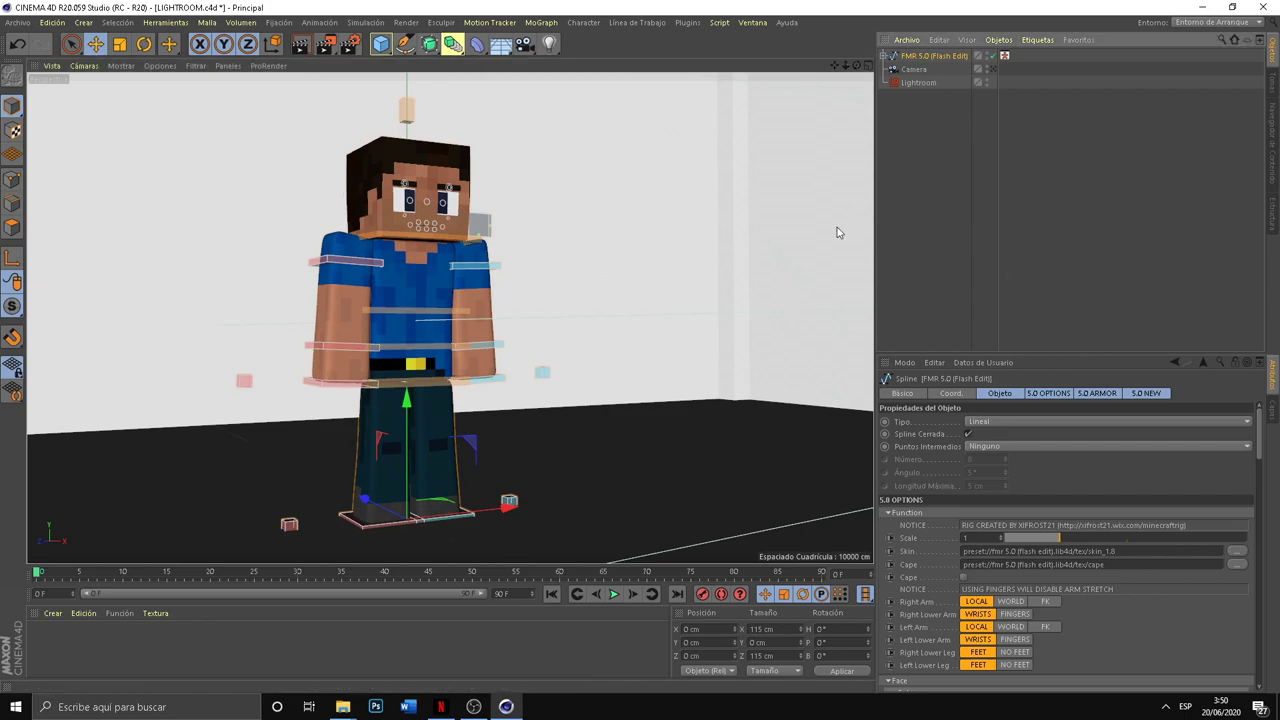
click(1237, 551)
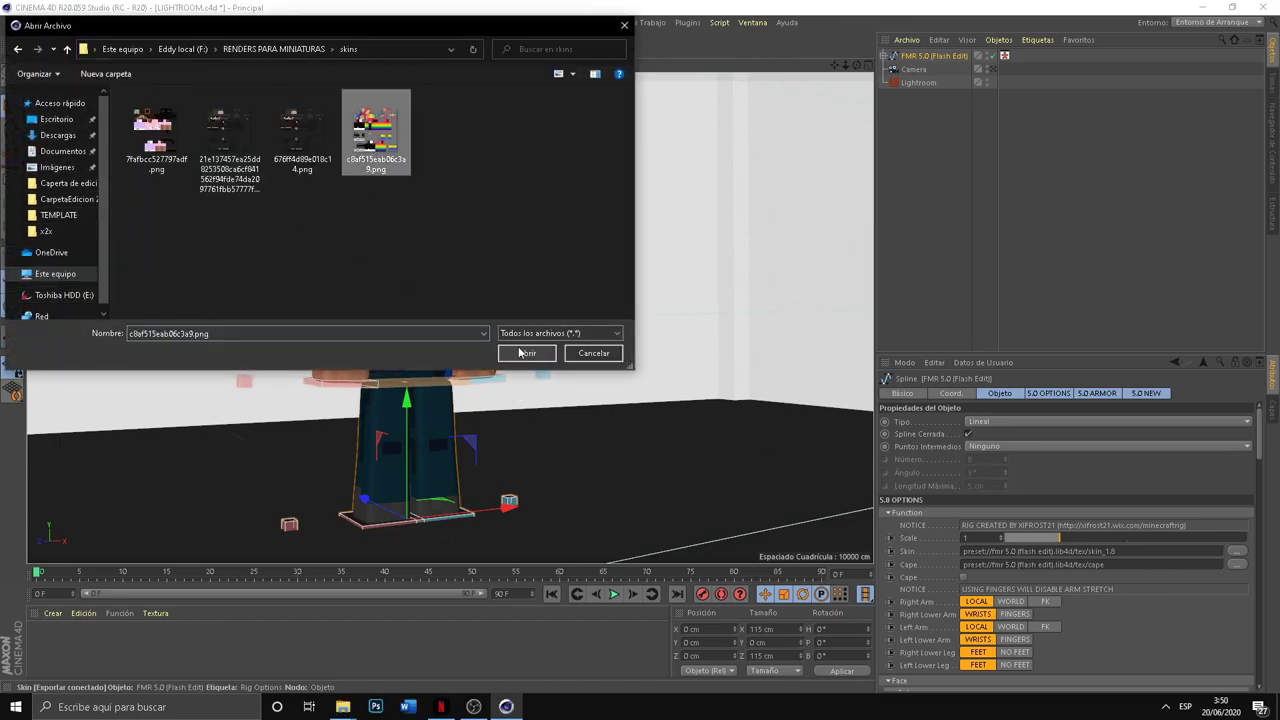
Step: Apply the rainbow skin image c8af515eab06c3a9.png to the FMR 5.0 rig
click(526, 353)
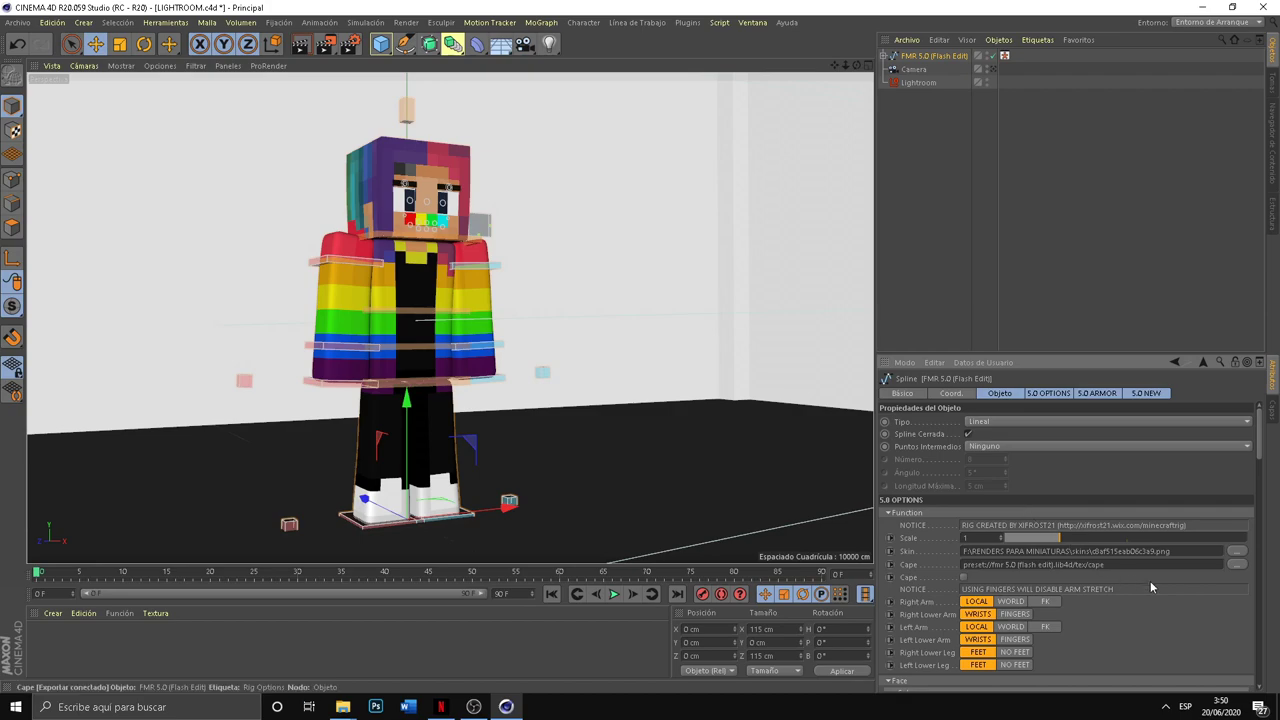
drag(1260, 440, 1261, 470)
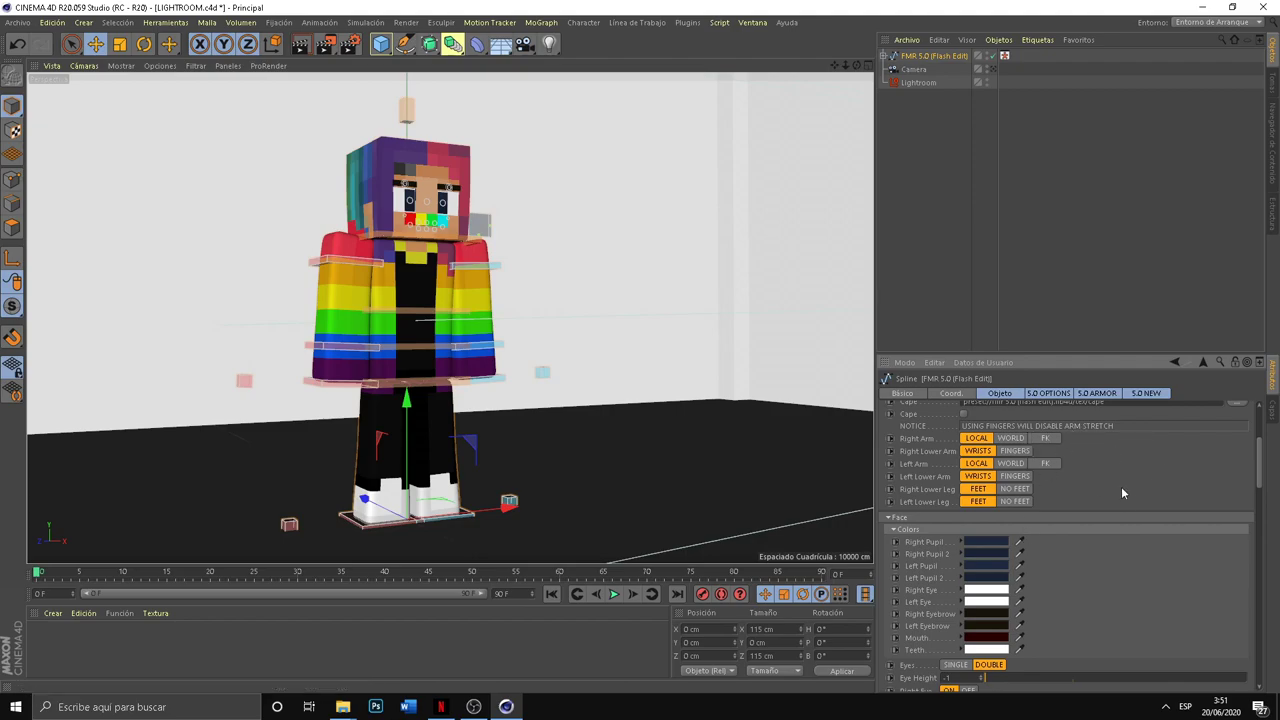
Step: Set the rig's Right Eye, Left Eye, Mouth and Pupils to OFF
scroll(1114, 505, down, 2)
scroll(1114, 505, down, 2)
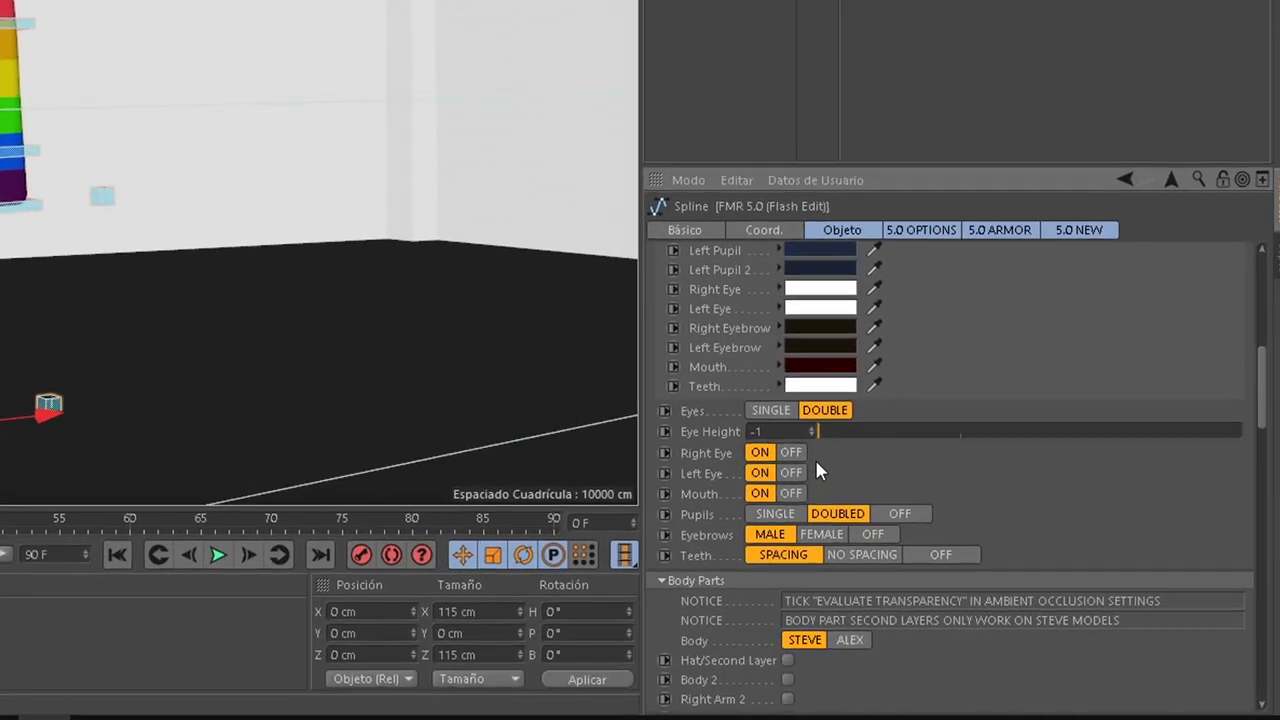
click(791, 452)
click(791, 472)
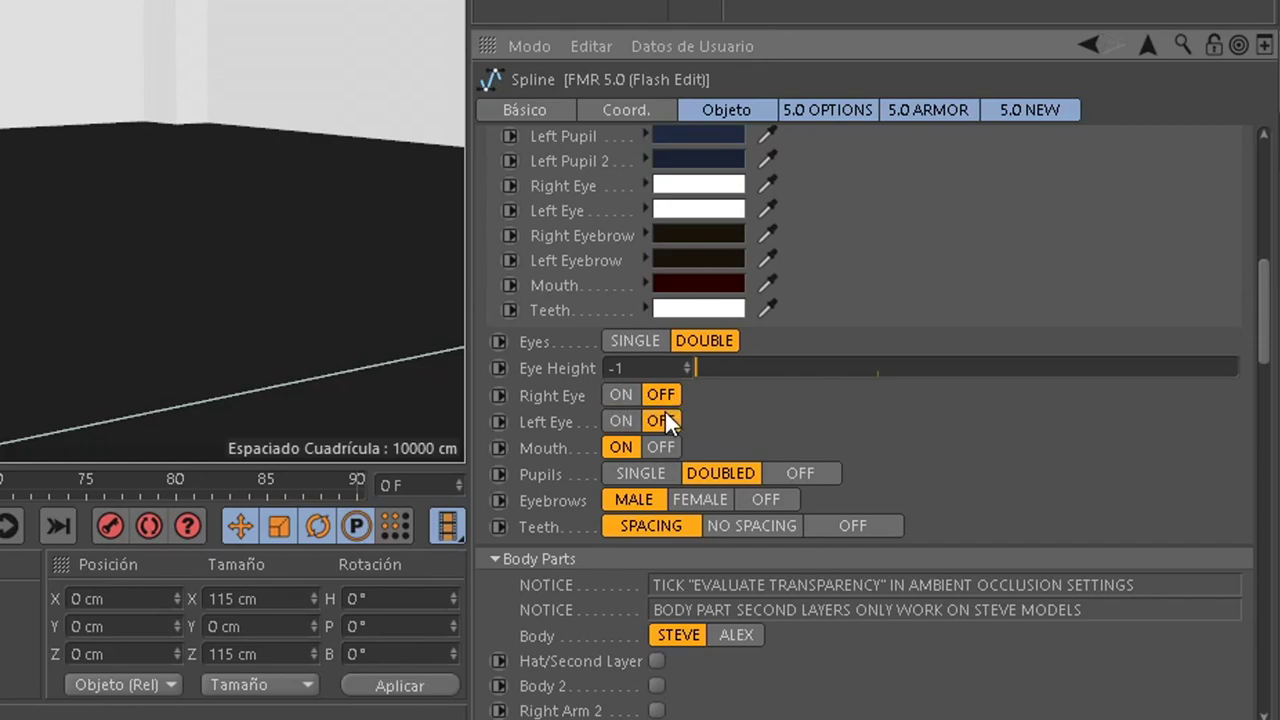
click(667, 446)
click(802, 474)
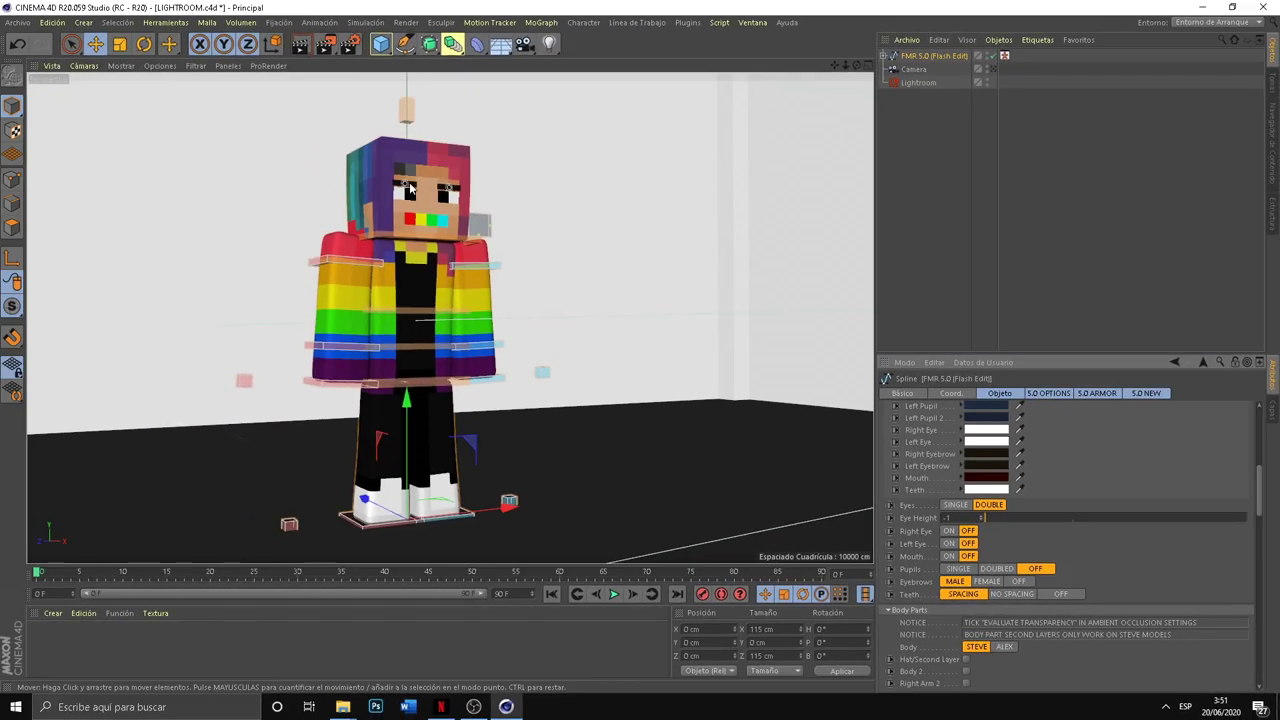
Step: Raise the right and left eyebrow bend controls slightly on Y
click(408, 187)
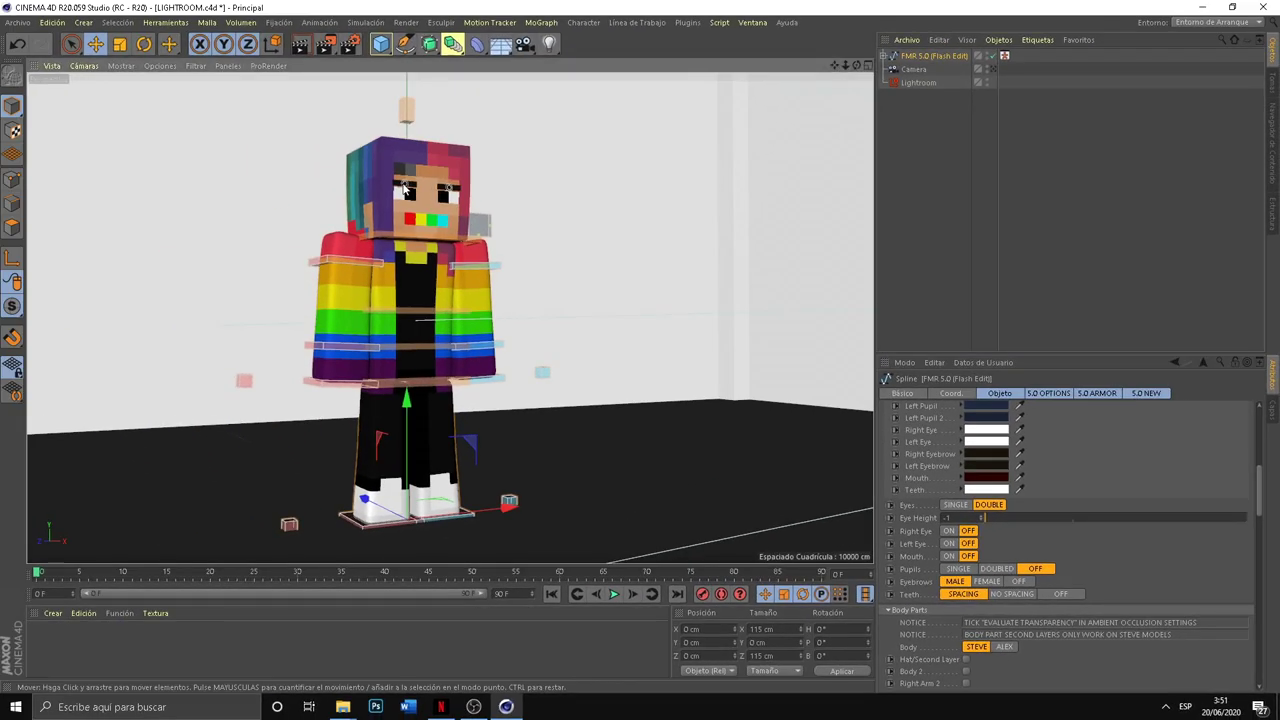
drag(406, 175, 406, 171)
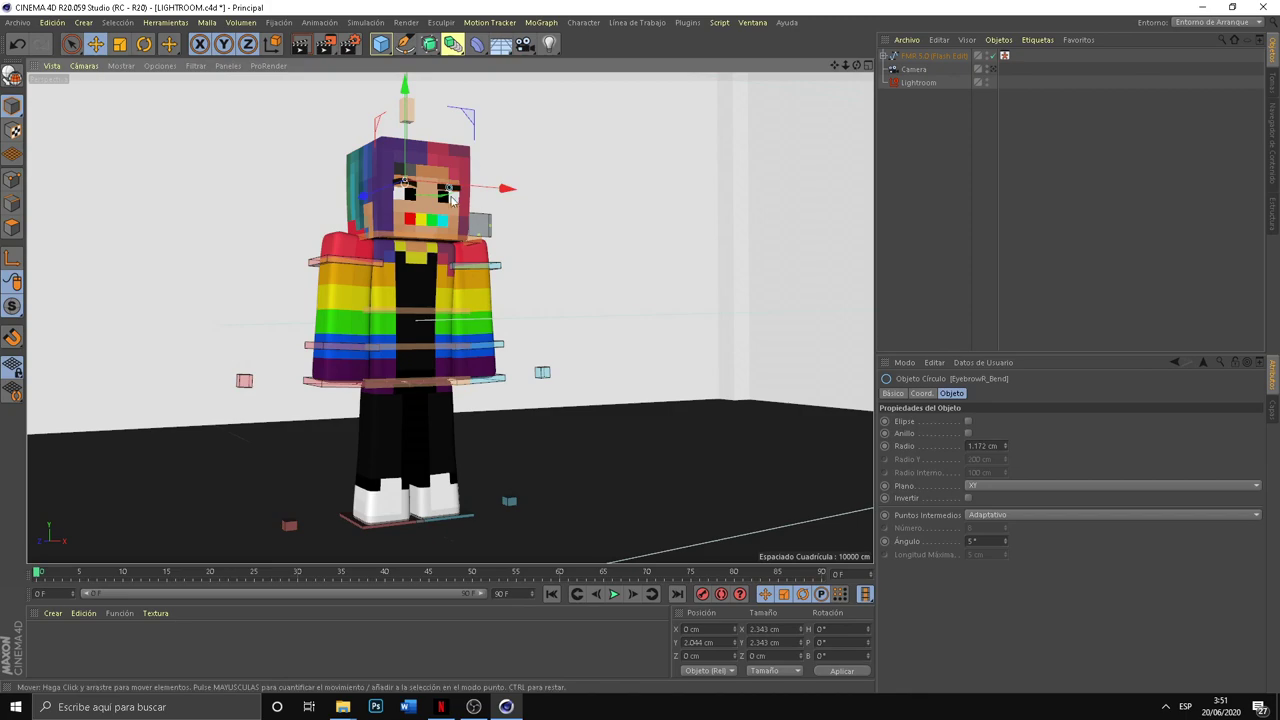
scroll(457, 197, up, 3)
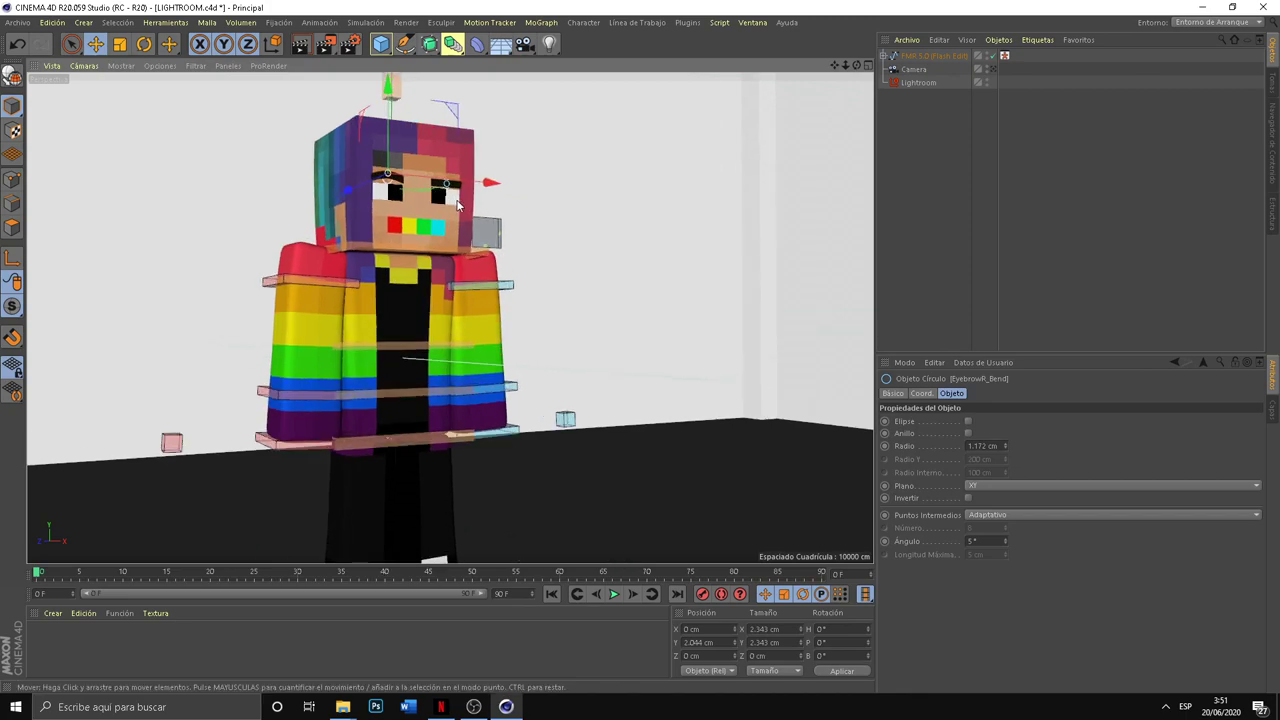
scroll(457, 197, up, 3)
click(442, 168)
drag(447, 152, 440, 136)
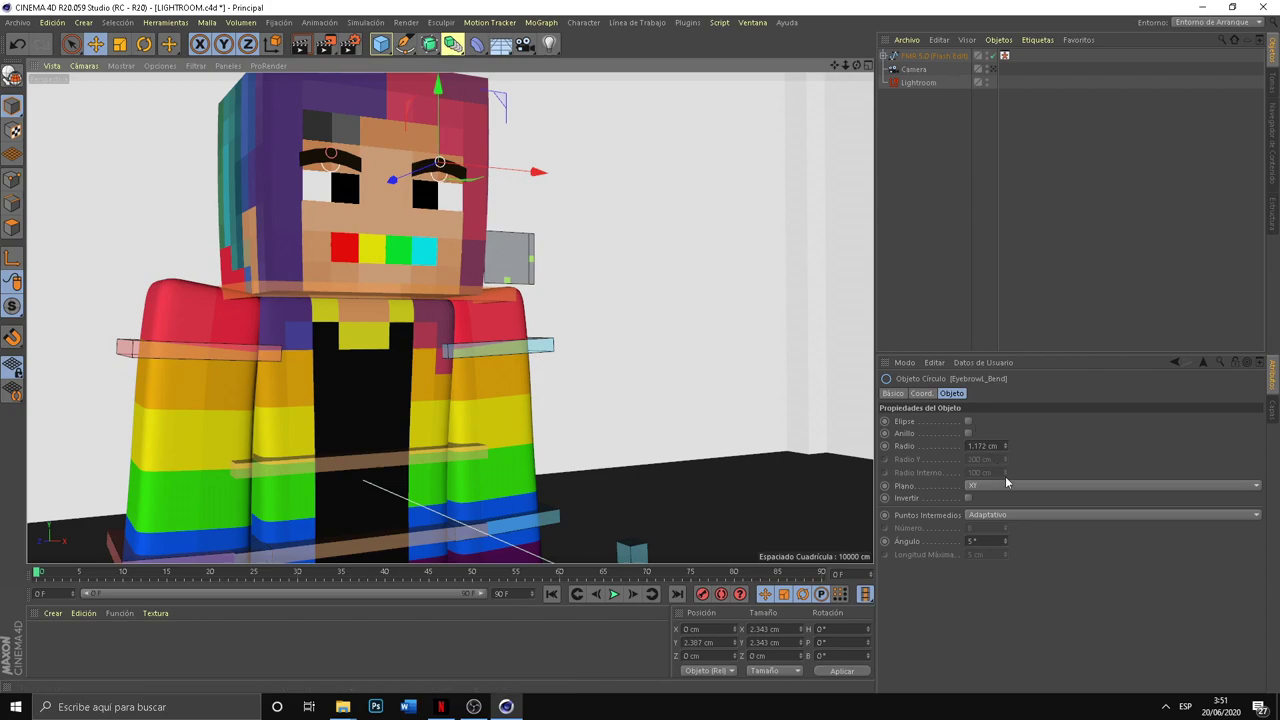
Step: Enable Hat Second Layer, Body 2, Right/Left Arm 2 and Right/Left Leg 2 on FMR 5.0
click(935, 56)
scroll(1000, 550, down, 5)
click(966, 583)
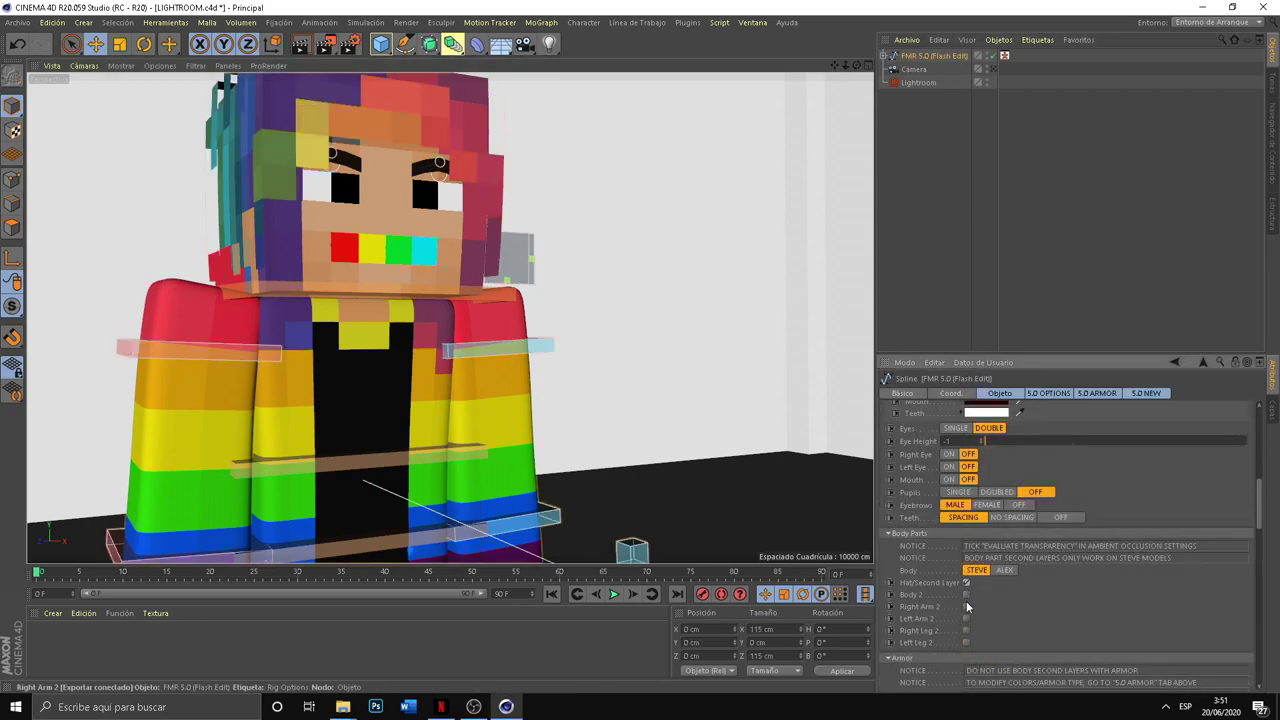
click(966, 595)
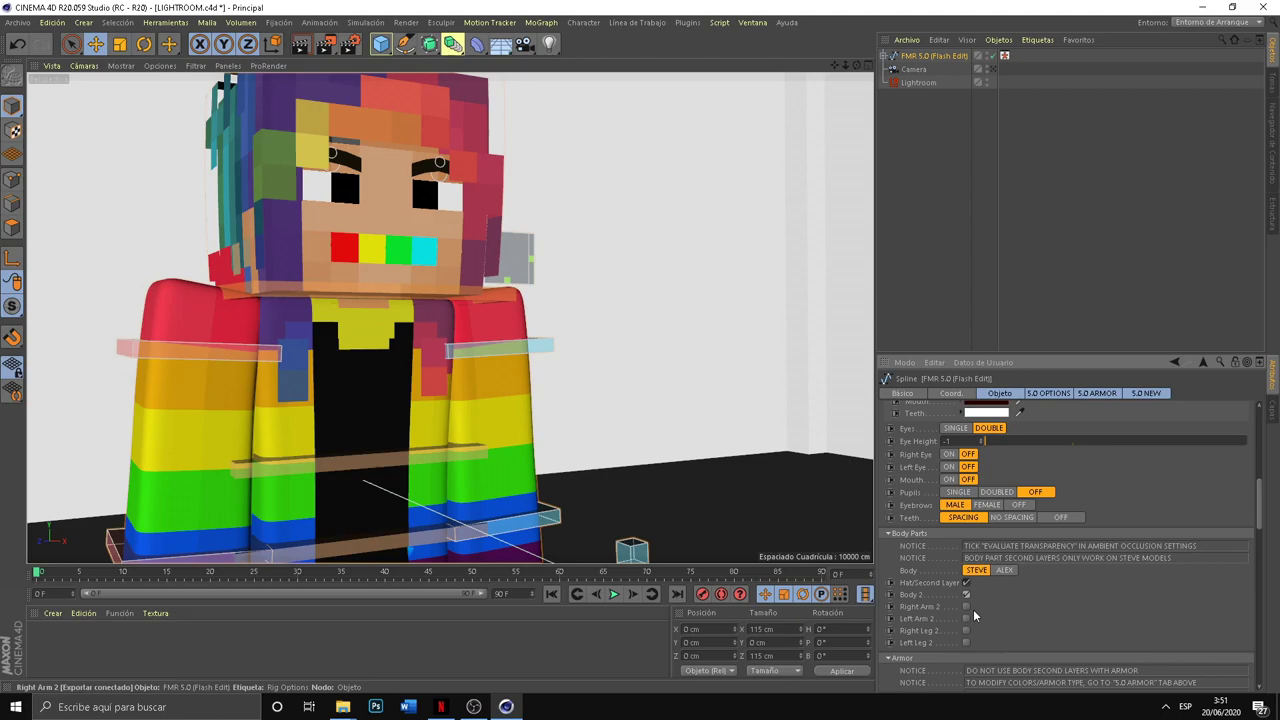
click(966, 606)
click(966, 618)
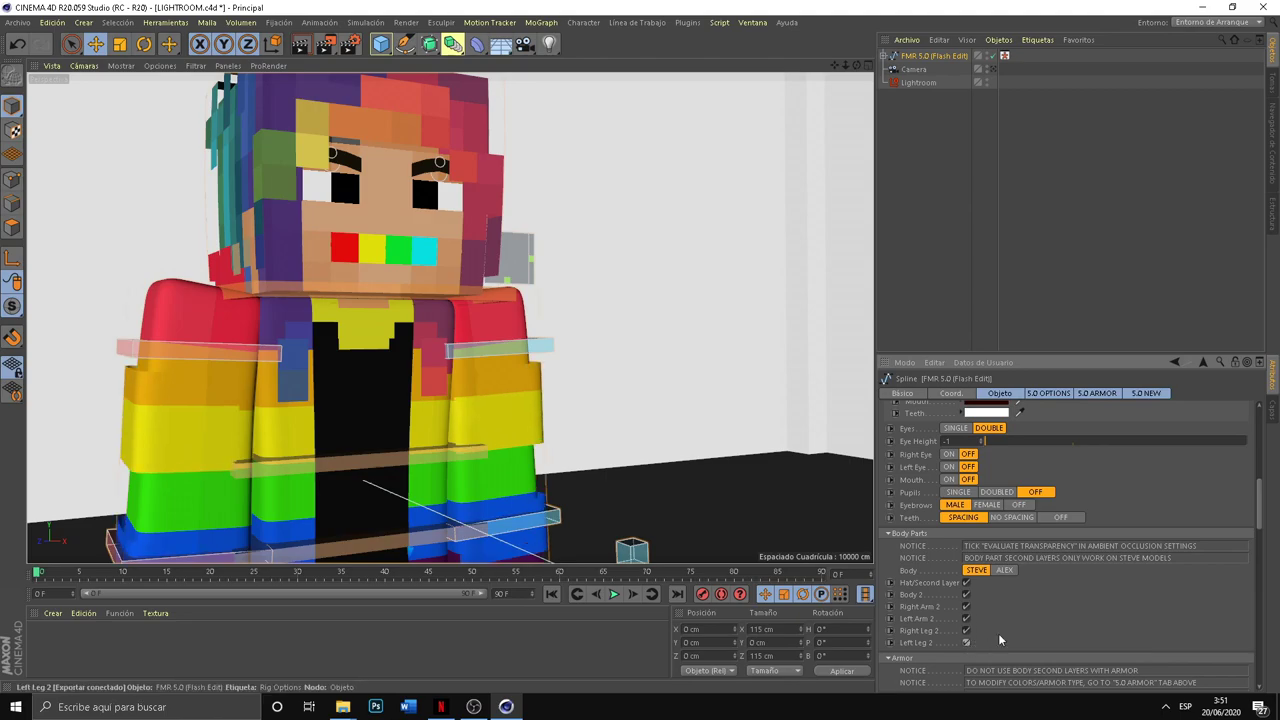
scroll(960, 595, down, 5)
scroll(457, 496, down, 2)
scroll(457, 496, down, 2)
scroll(457, 496, down, 2)
scroll(457, 496, down, 2)
scroll(457, 496, up, 2)
scroll(500, 420, up, 3)
scroll(560, 360, down, 4)
scroll(580, 332, up, 2)
scroll(580, 332, down, 2)
scroll(560, 250, down, 3)
scroll(502, 93, up, 2)
mouse_move(450, 318)
alt+mouse_down()
mouse_move(520, 330)
mouse_move(401, 386)
alt+mouse_up()
scroll(450, 318, up, 2)
scroll(401, 386, up, 1)
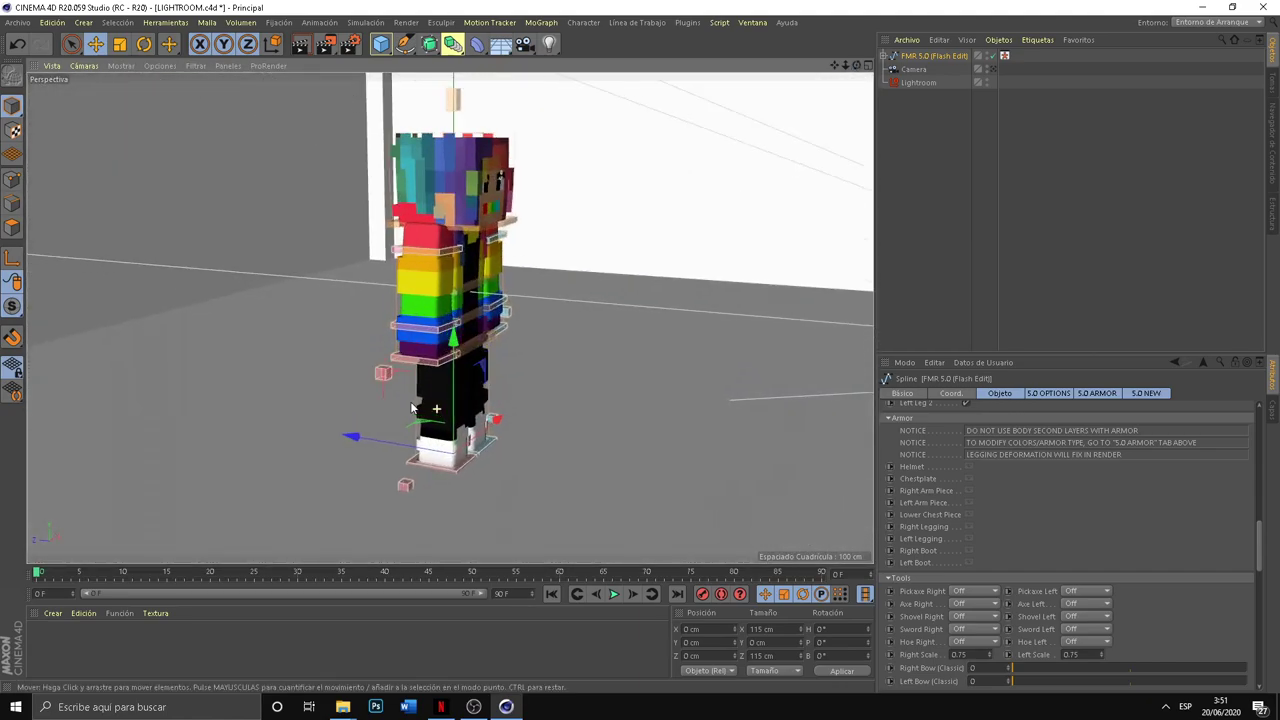
Step: Move and rotate the goalArmR_L control to raise and bend the arm toward the face
scroll(401, 386, up, 2)
click(480, 340)
mouse_move(430, 277)
mouse_down()
mouse_move(435, 330)
mouse_move(416, 324)
mouse_up()
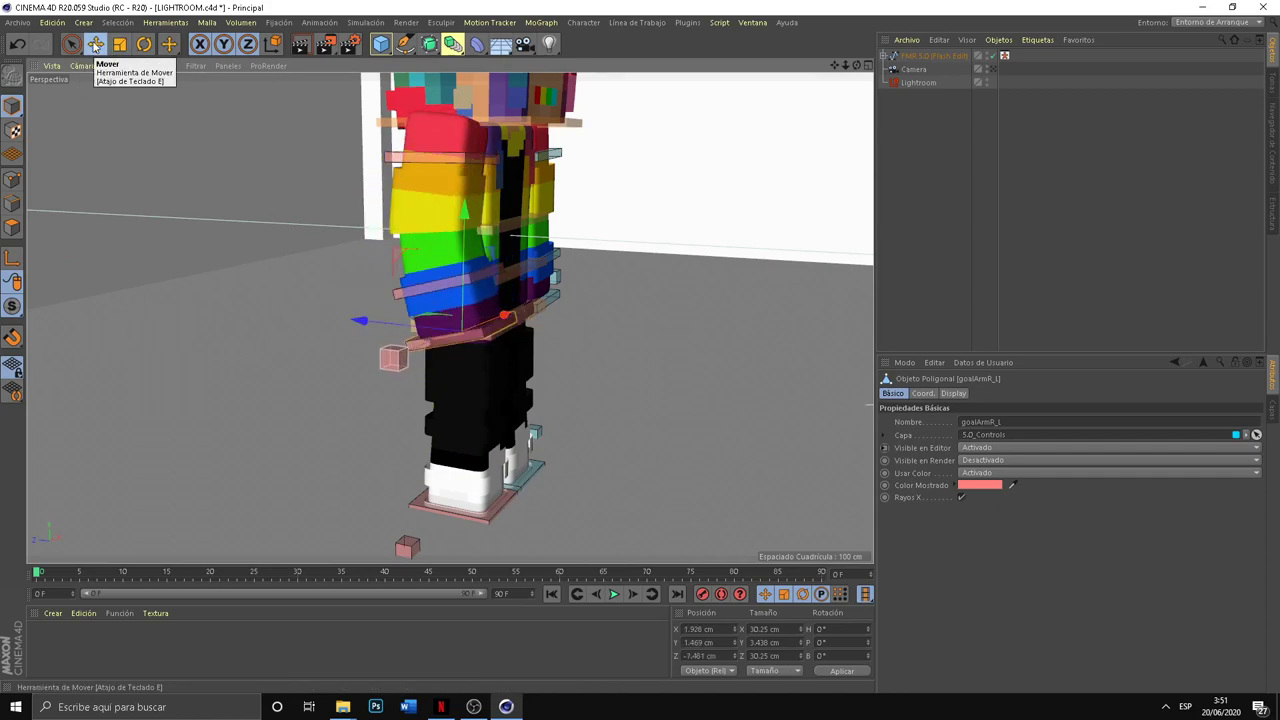
drag(857, 66, 814, 100)
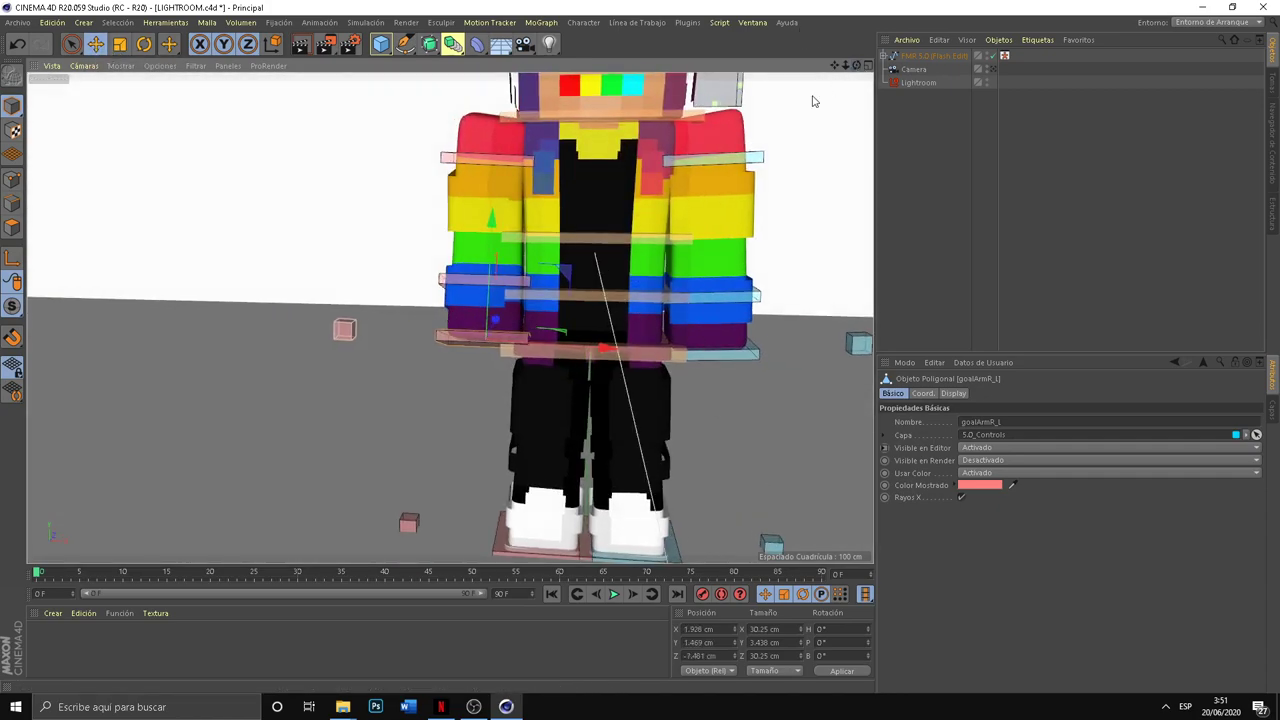
drag(538, 333, 520, 314)
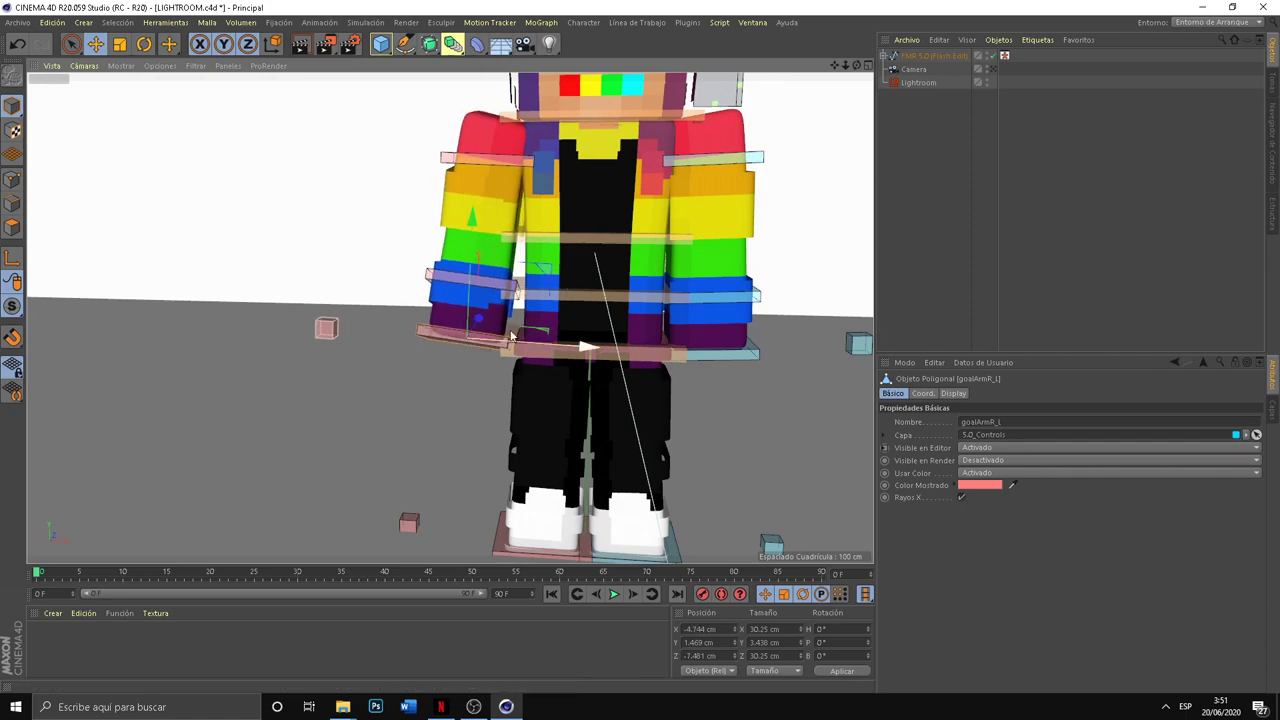
mouse_move(853, 66)
mouse_down()
mouse_move(870, 68)
mouse_move(500, 149)
mouse_up()
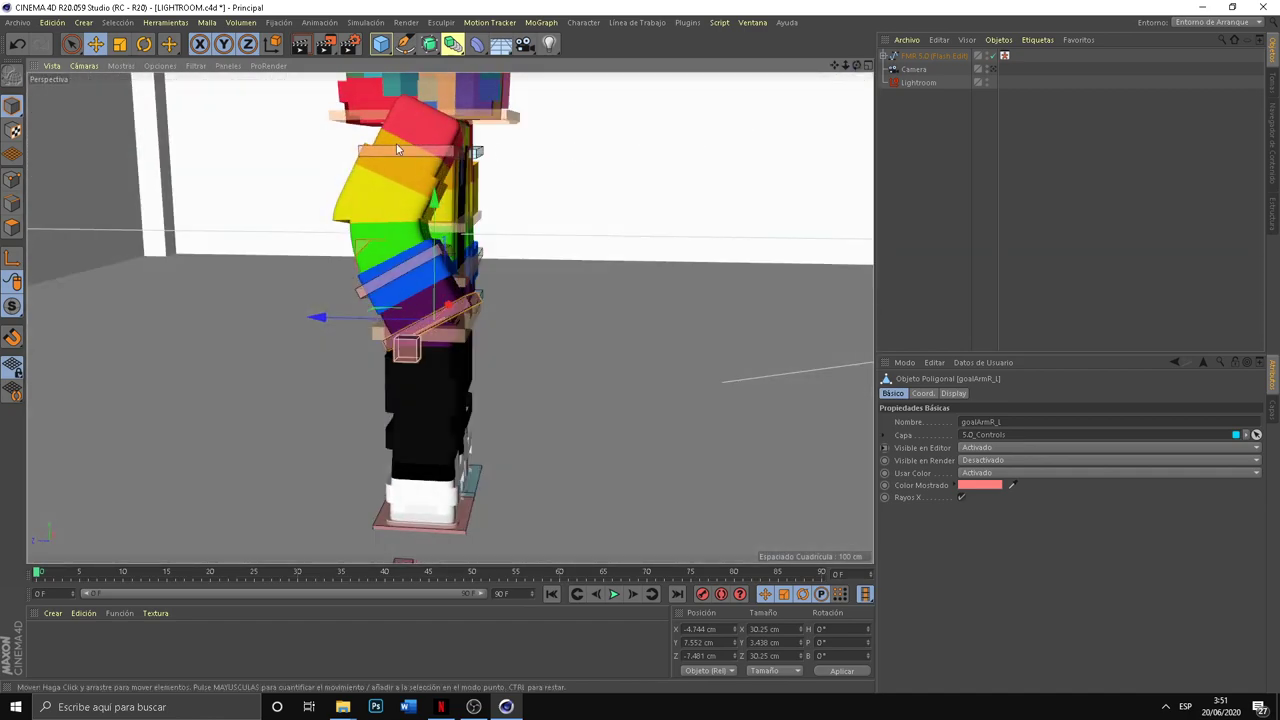
click(141, 45)
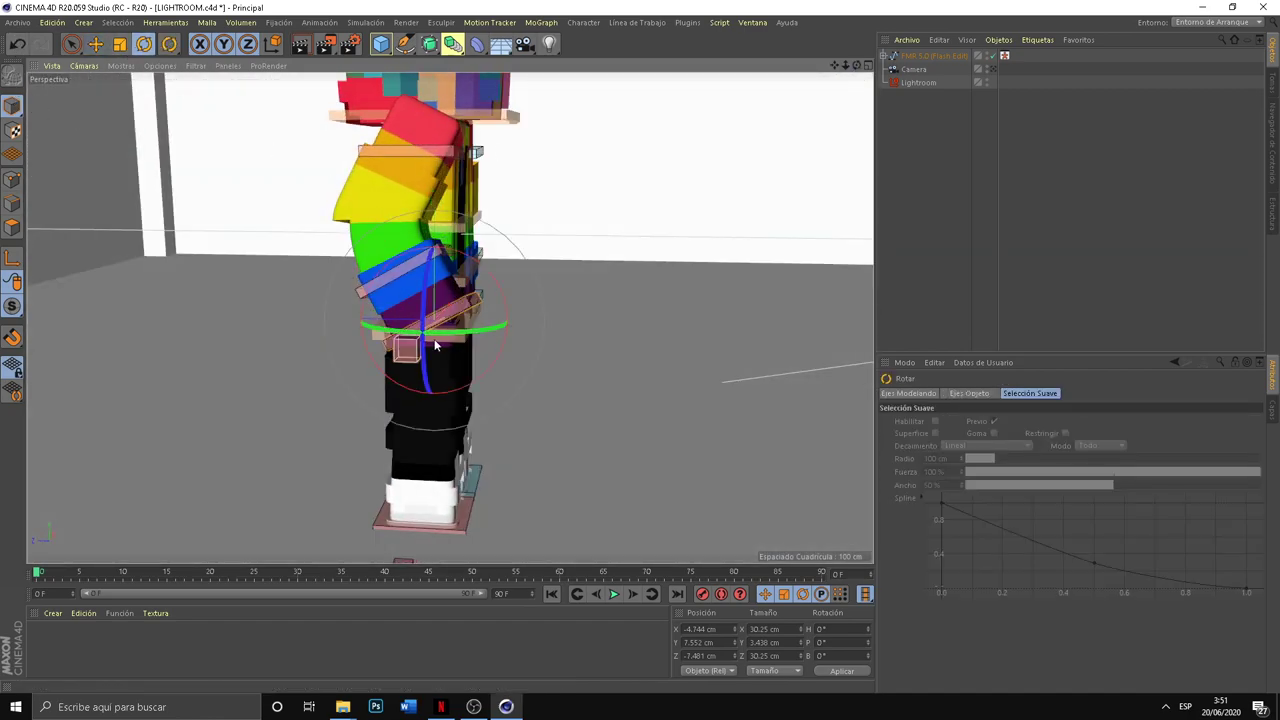
drag(424, 330, 424, 318)
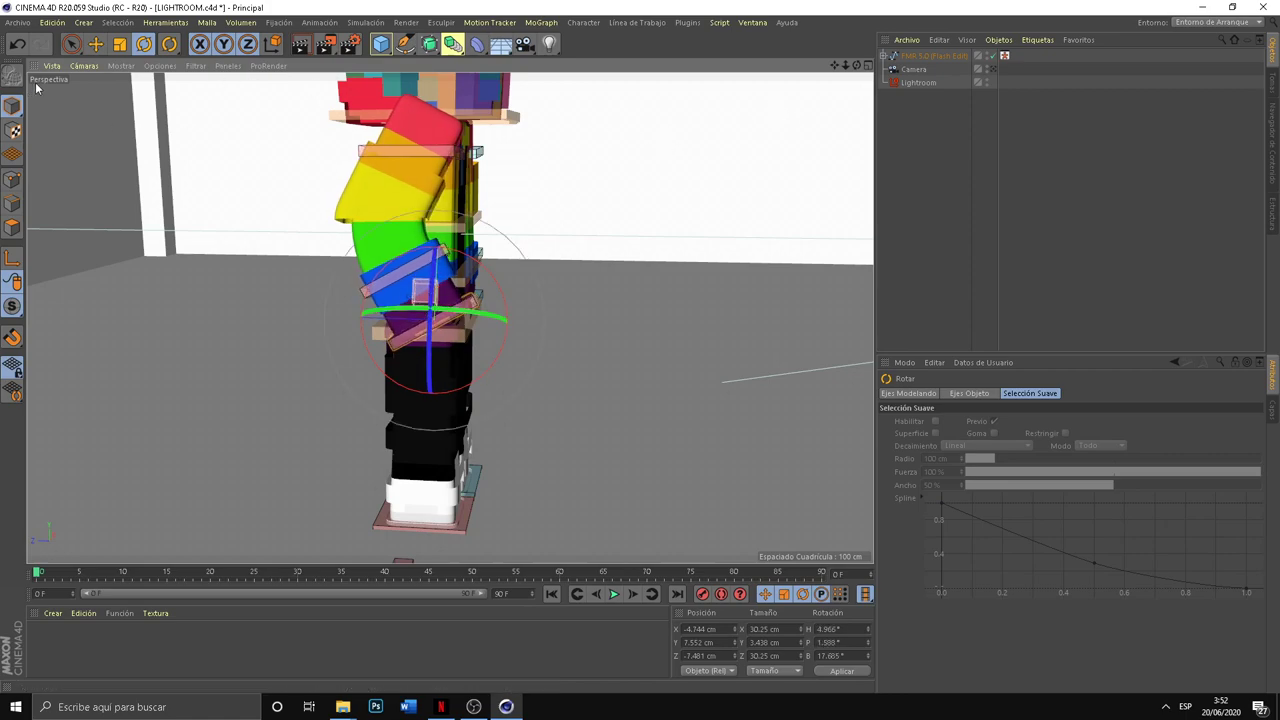
click(95, 44)
mouse_move(411, 272)
mouse_down()
mouse_move(386, 250)
mouse_move(585, 151)
mouse_up()
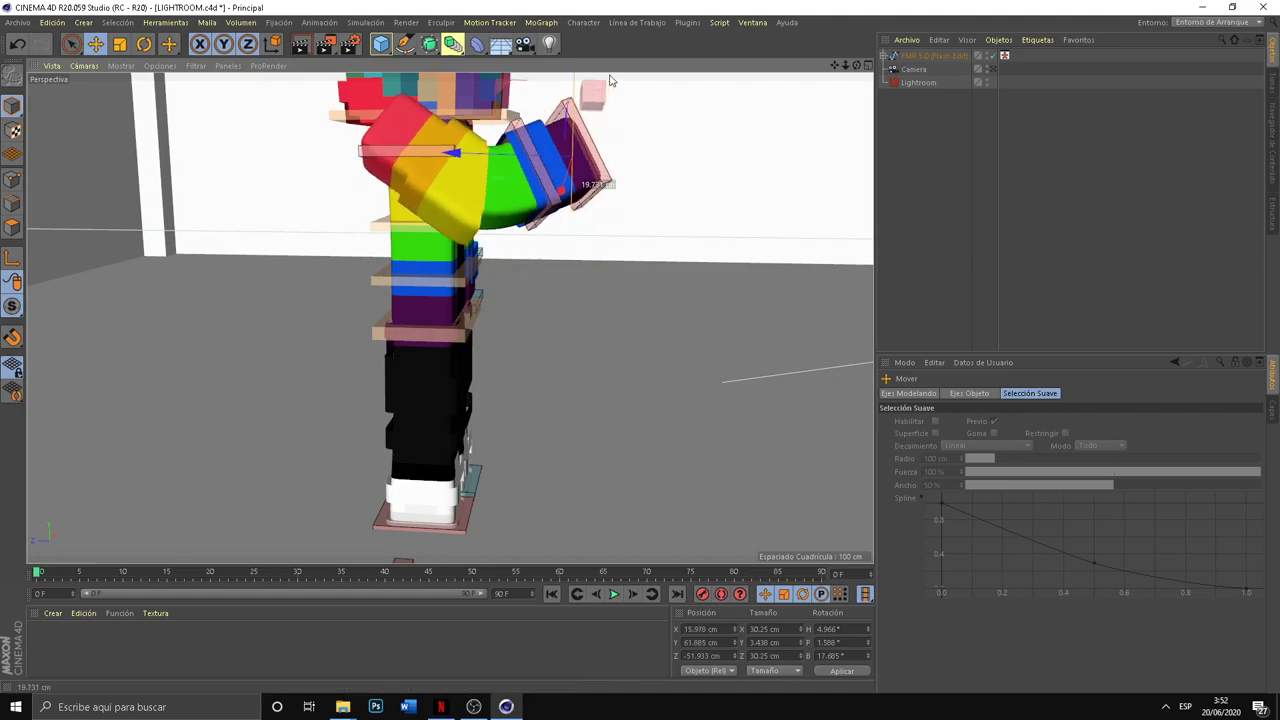
Step: Lift and shift the goalLegR foot control into a stepping pose
drag(855, 68, 620, 90)
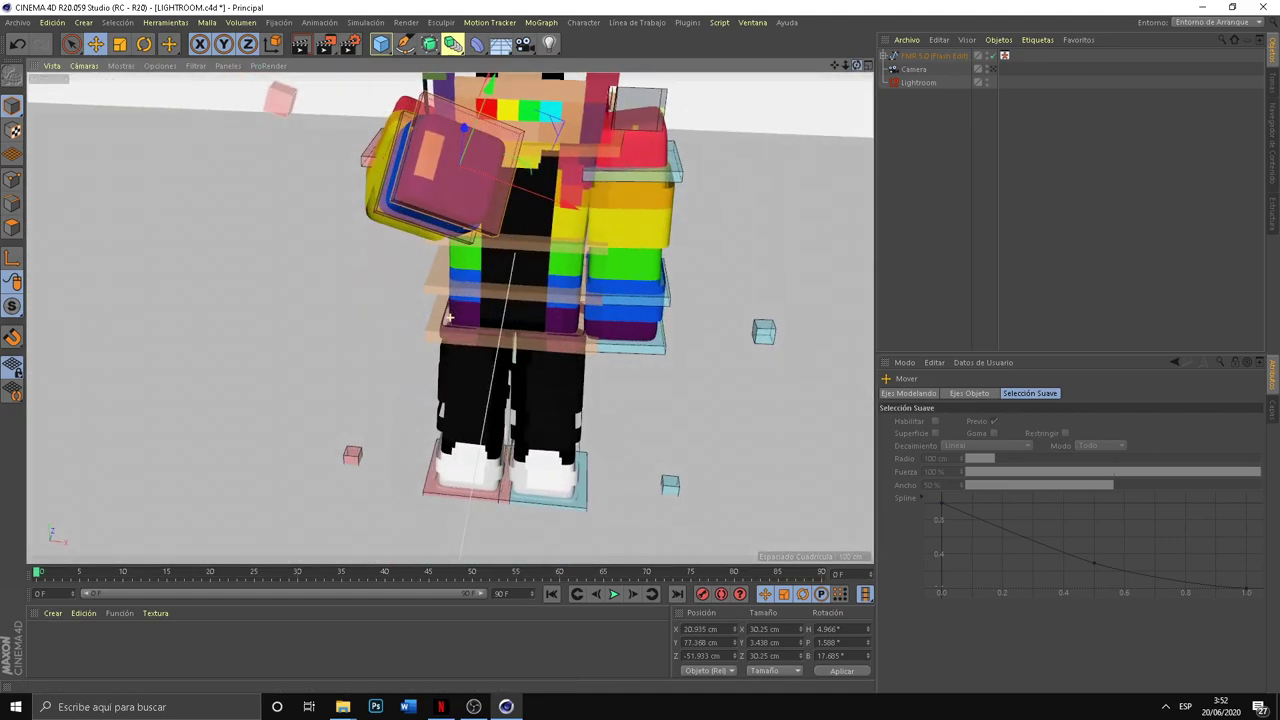
click(423, 497)
mouse_move(423, 497)
mouse_down()
mouse_move(480, 520)
mouse_move(463, 515)
mouse_move(566, 398)
mouse_up()
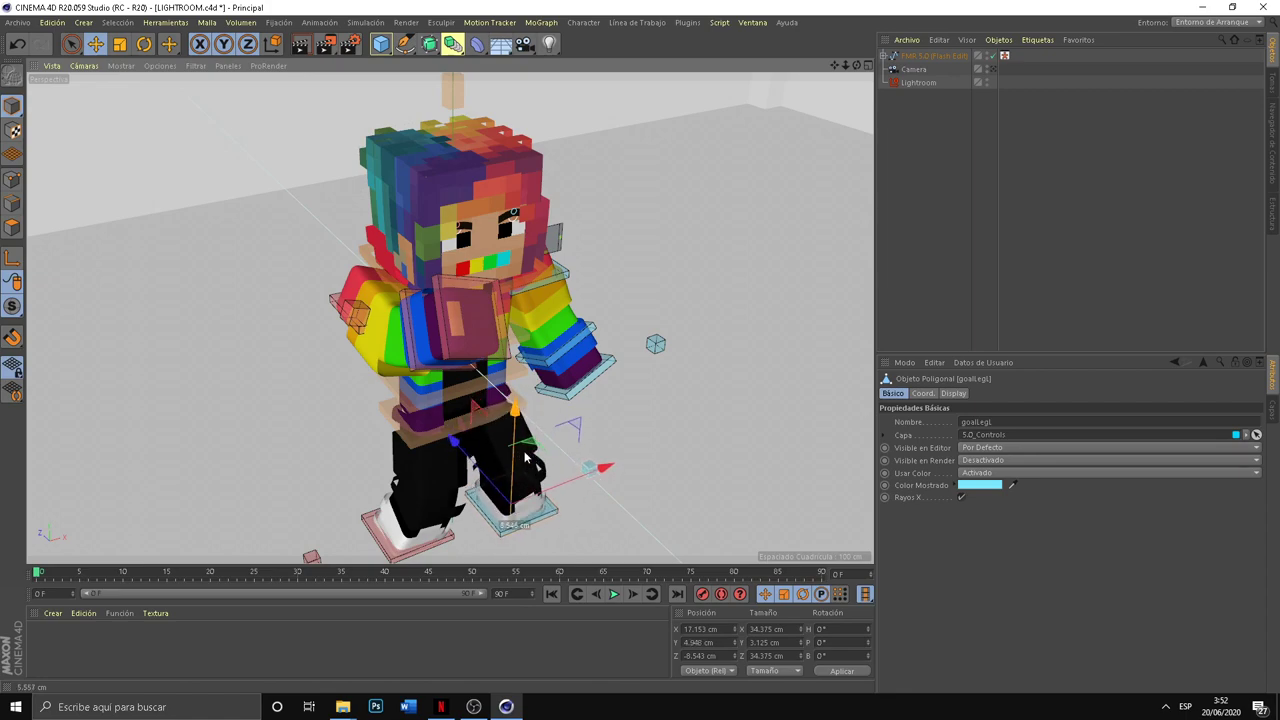
Step: Set Sword Left to Diamond, leaving Pickaxe Right Off after trying Wood
click(655, 343)
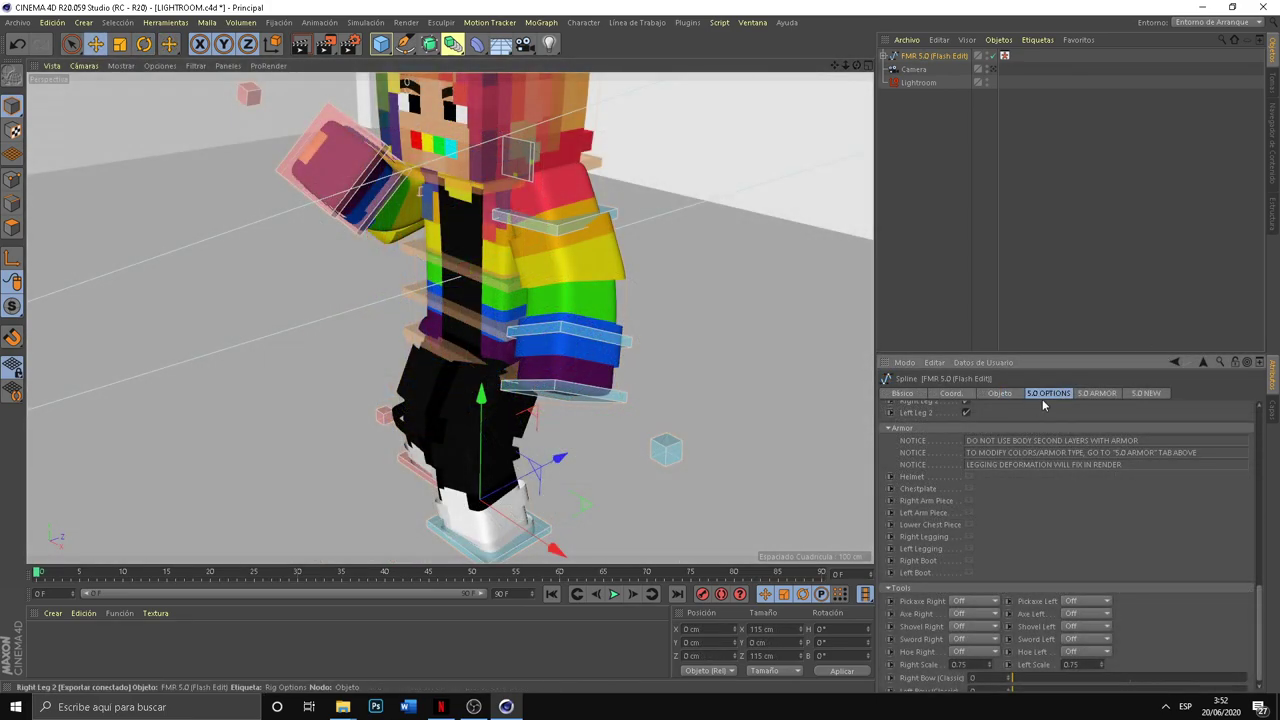
click(971, 607)
click(966, 620)
click(962, 603)
click(964, 628)
click(963, 603)
click(963, 615)
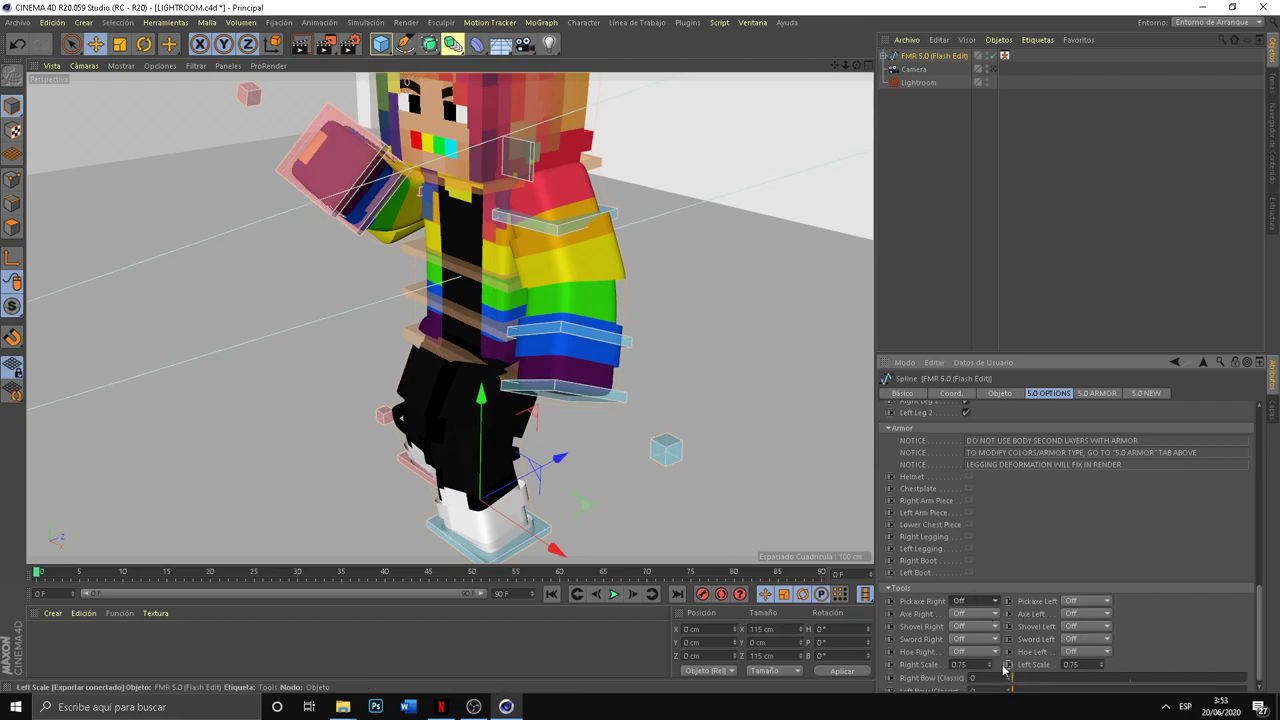
click(1085, 639)
click(1082, 626)
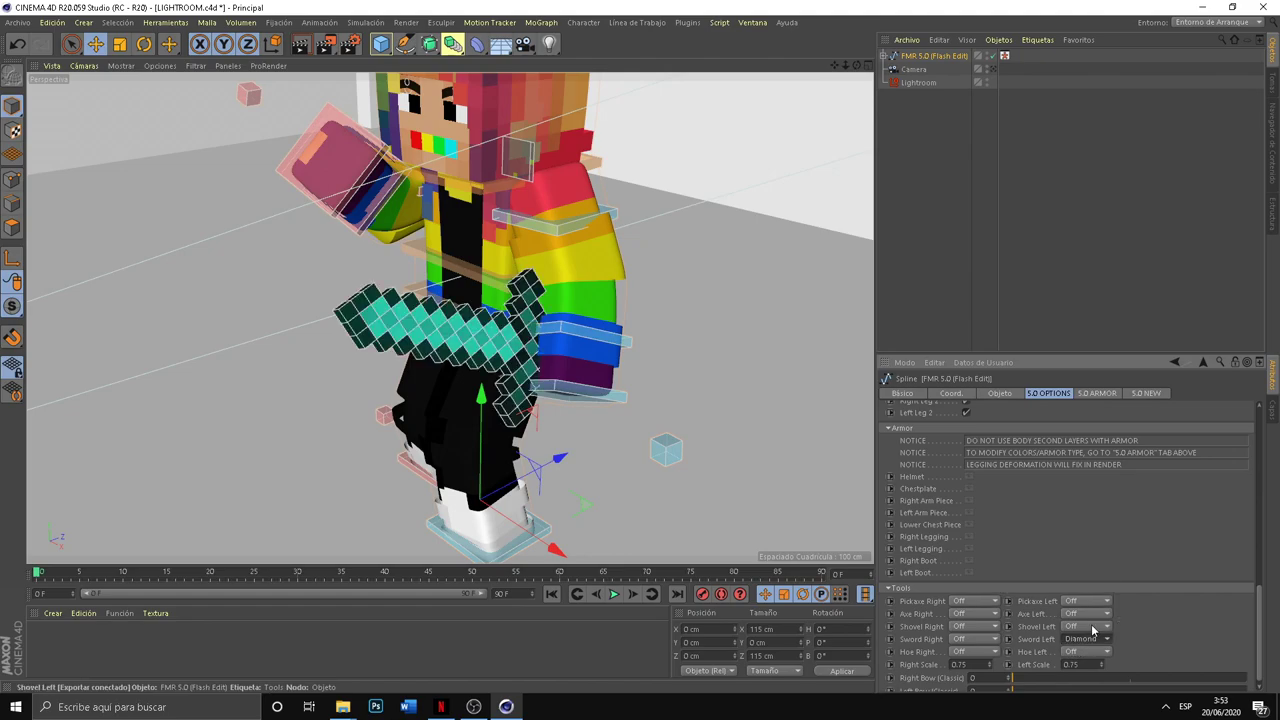
Step: Frame the hip and legs in the view and select the light-blue foot goal
click(470, 262)
key(o)
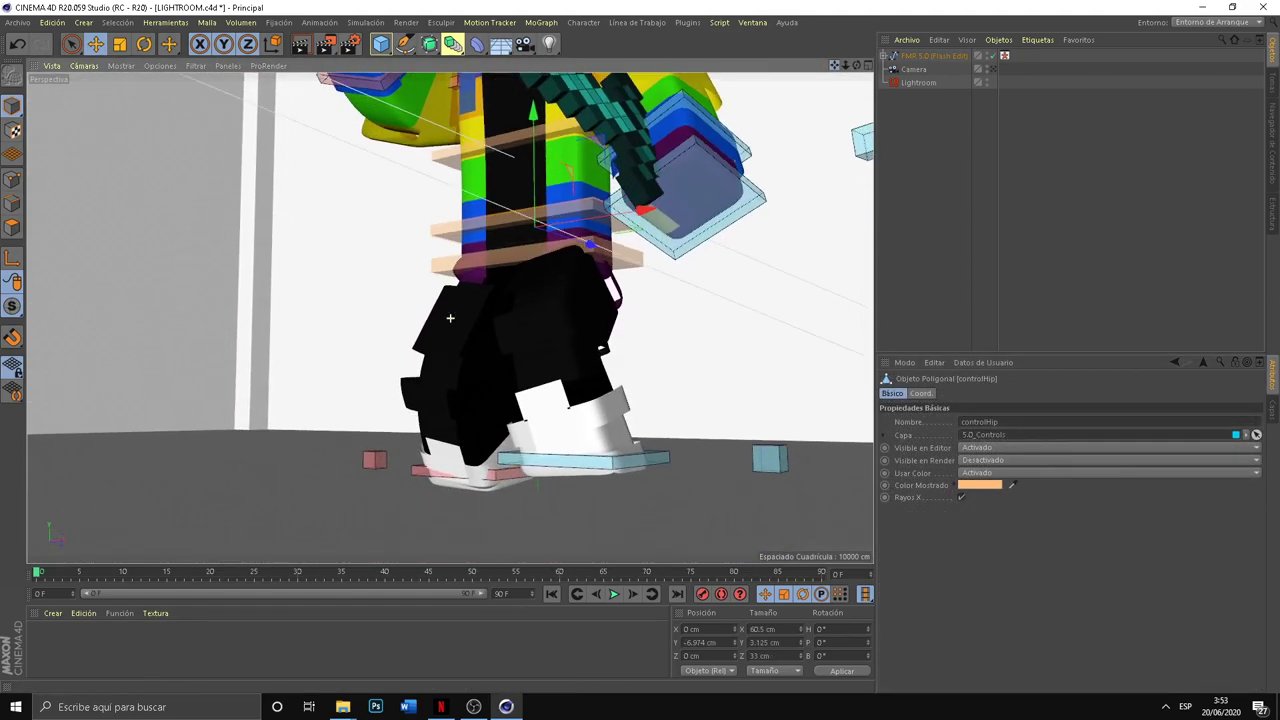
click(600, 466)
Step: Move the goalLeg and goalLegR foot controls to spread and bend both legs
mouse_move(614, 472)
mouse_down()
mouse_move(640, 451)
mouse_move(617, 465)
mouse_up()
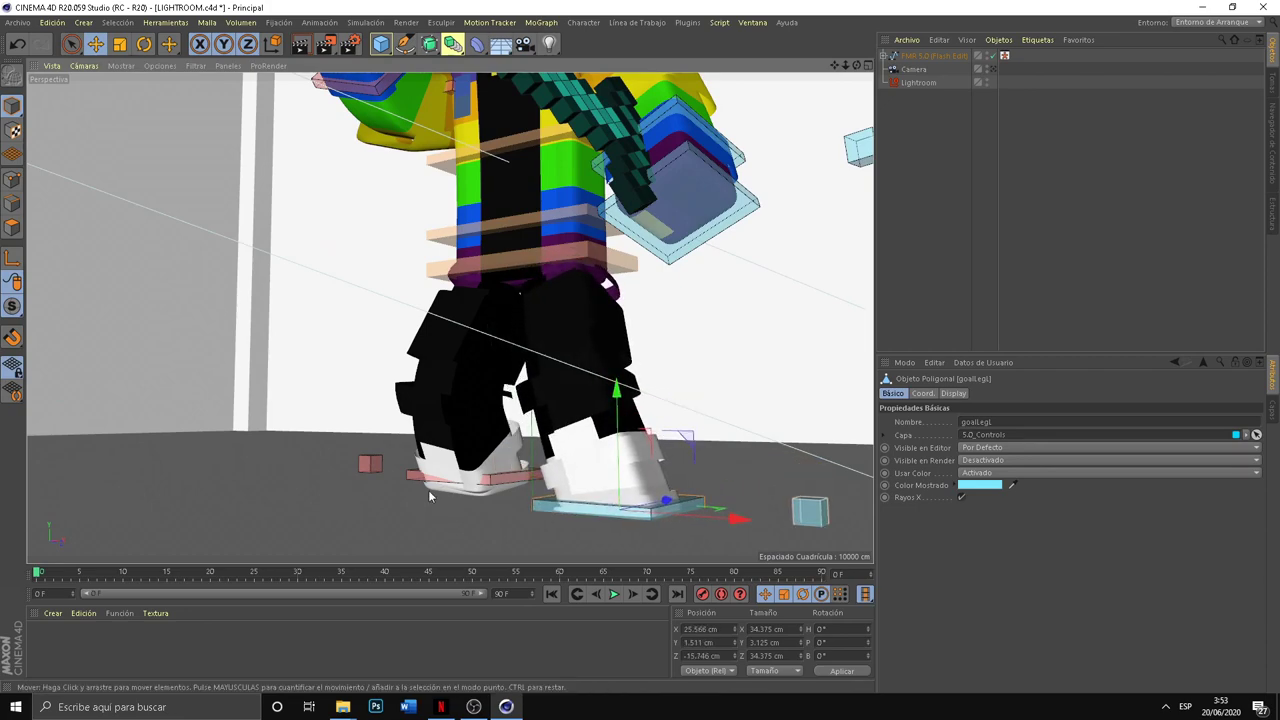
click(503, 480)
drag(503, 480, 486, 479)
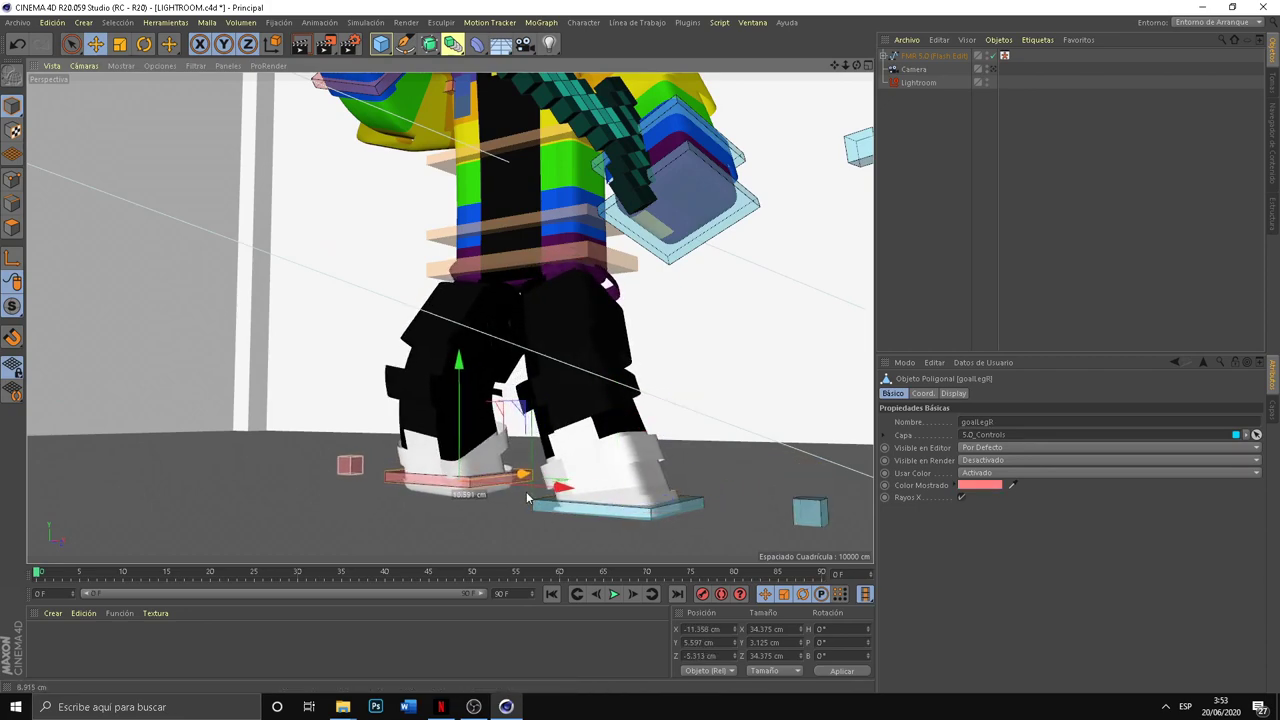
alt+middle_drag(807, 215, 442, 290)
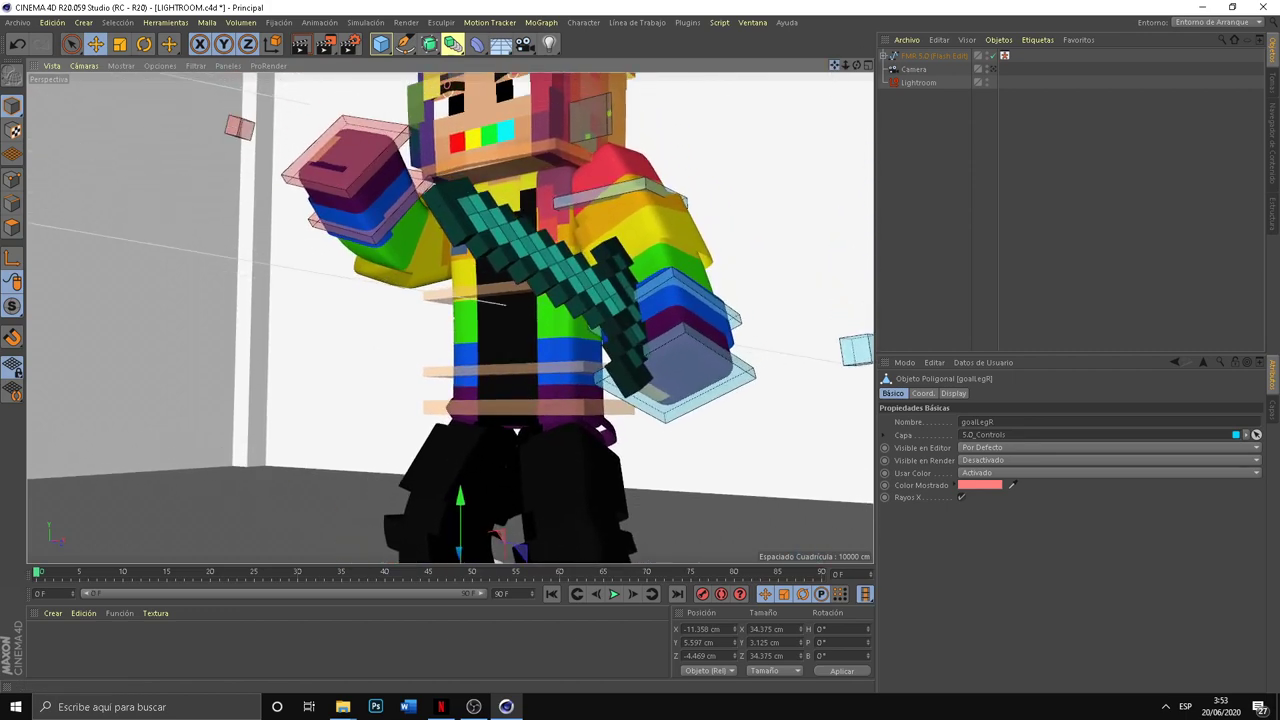
Step: Rotate controlBack to H 0.458°, P -2.245°, B -11.368° to twist and tilt the torso
click(492, 322)
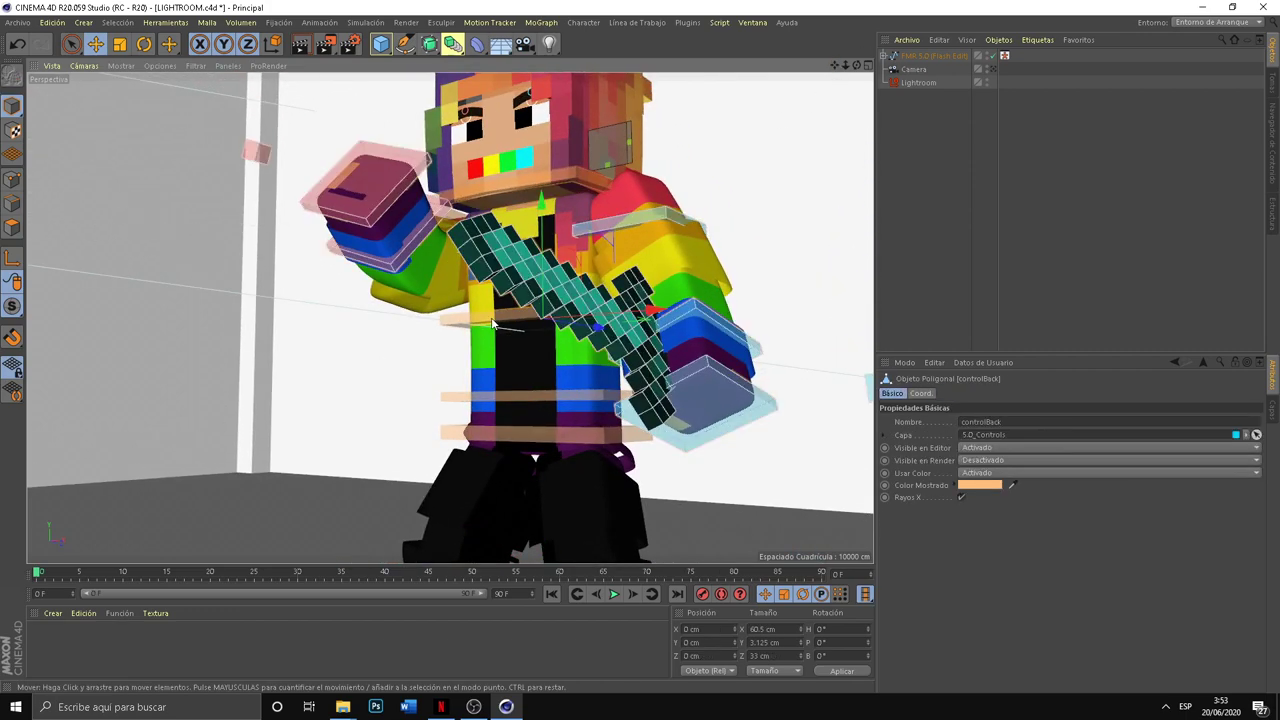
click(144, 43)
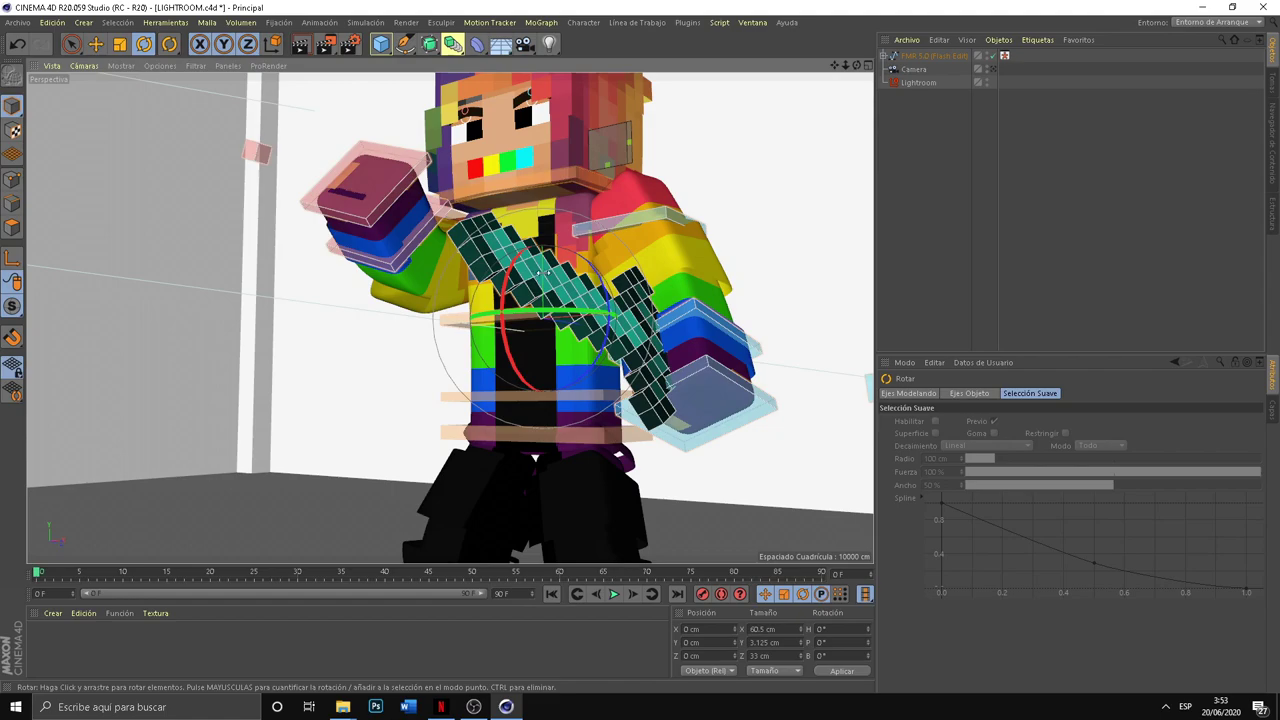
mouse_move(607, 303)
mouse_down()
mouse_move(614, 315)
mouse_move(657, 254)
mouse_up()
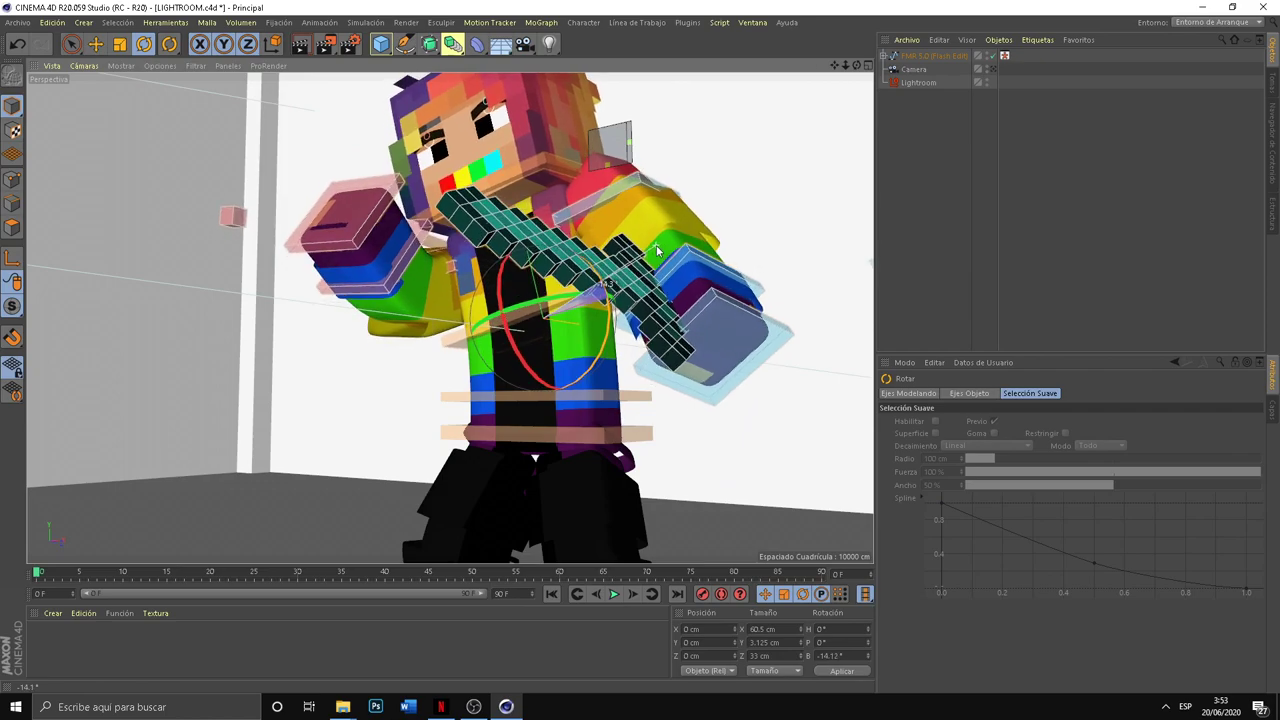
drag(657, 254, 648, 270)
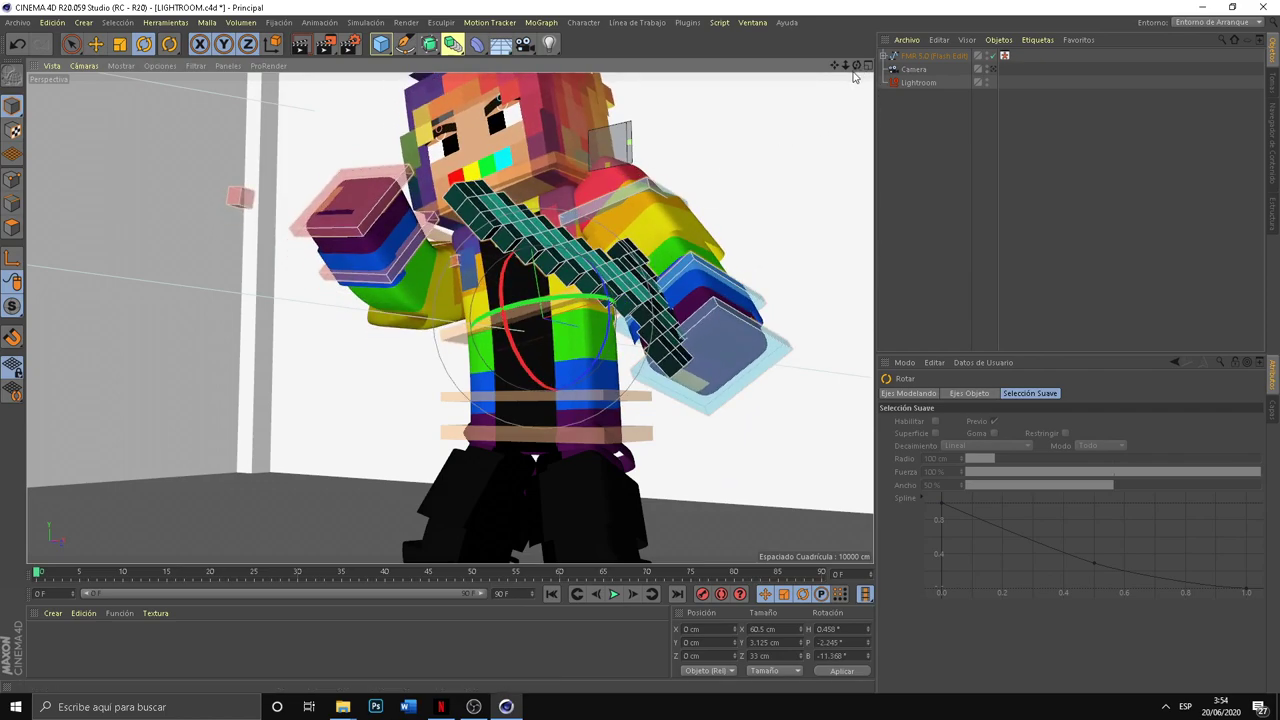
scroll(790, 125, down, 3)
drag(833, 66, 860, 76)
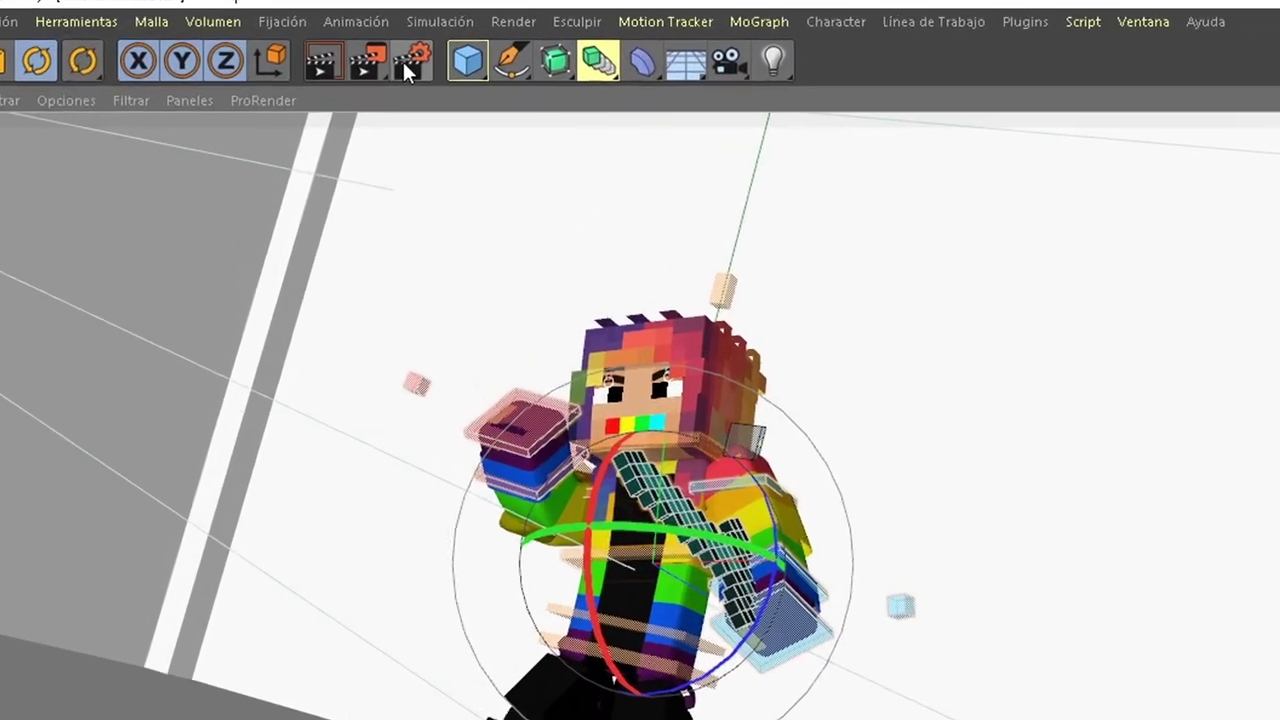
Step: Open Render Settings and check the 1920×1080 output and PNG 8-bit save options
click(350, 43)
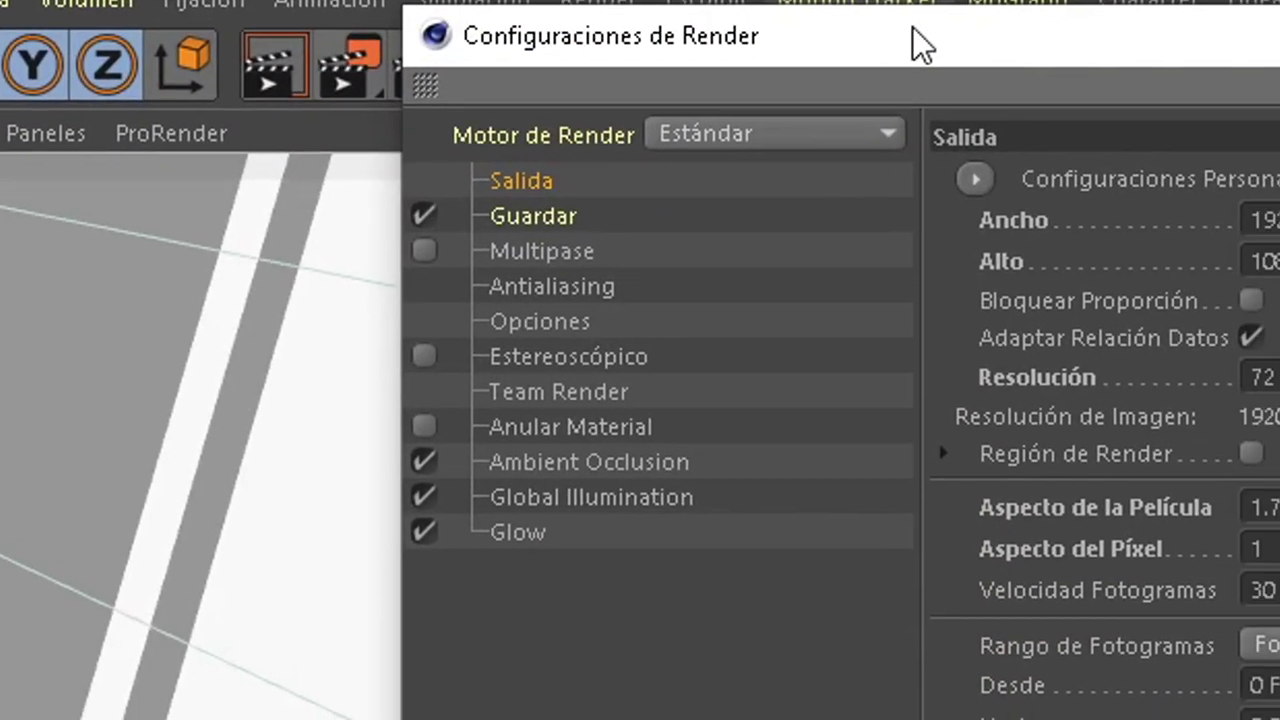
drag(980, 50, 712, 44)
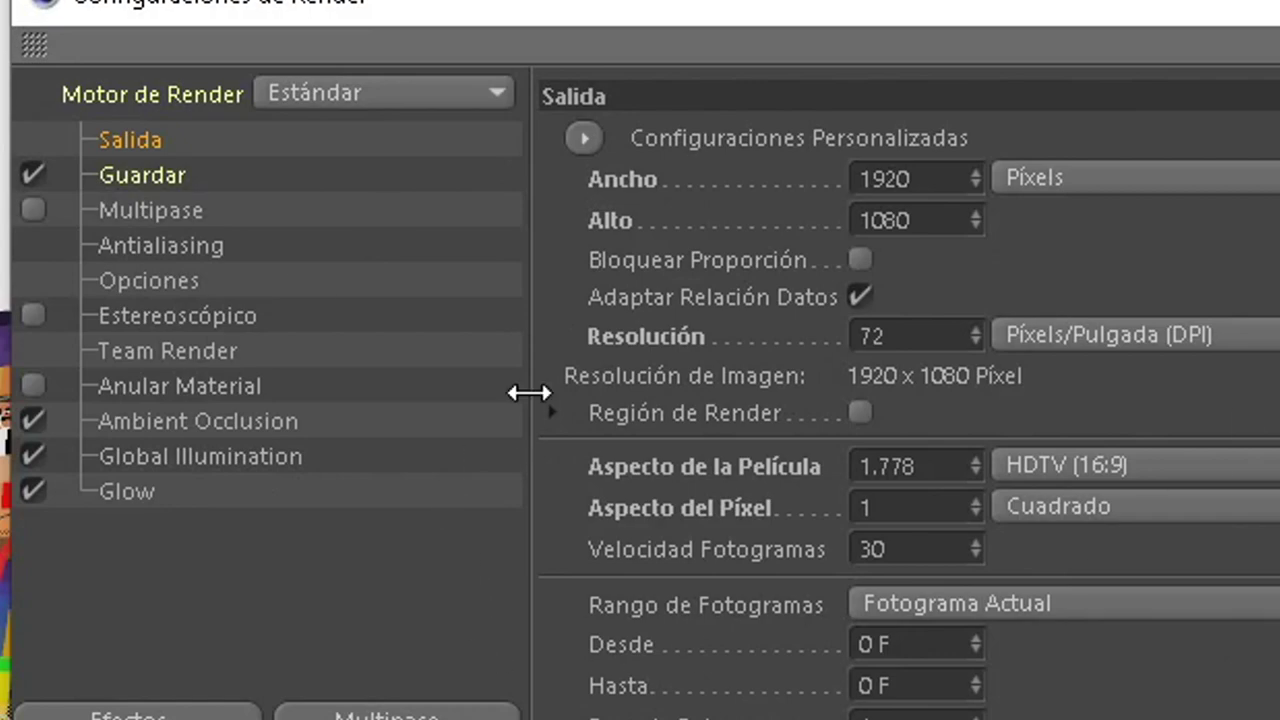
click(132, 176)
click(131, 140)
click(140, 180)
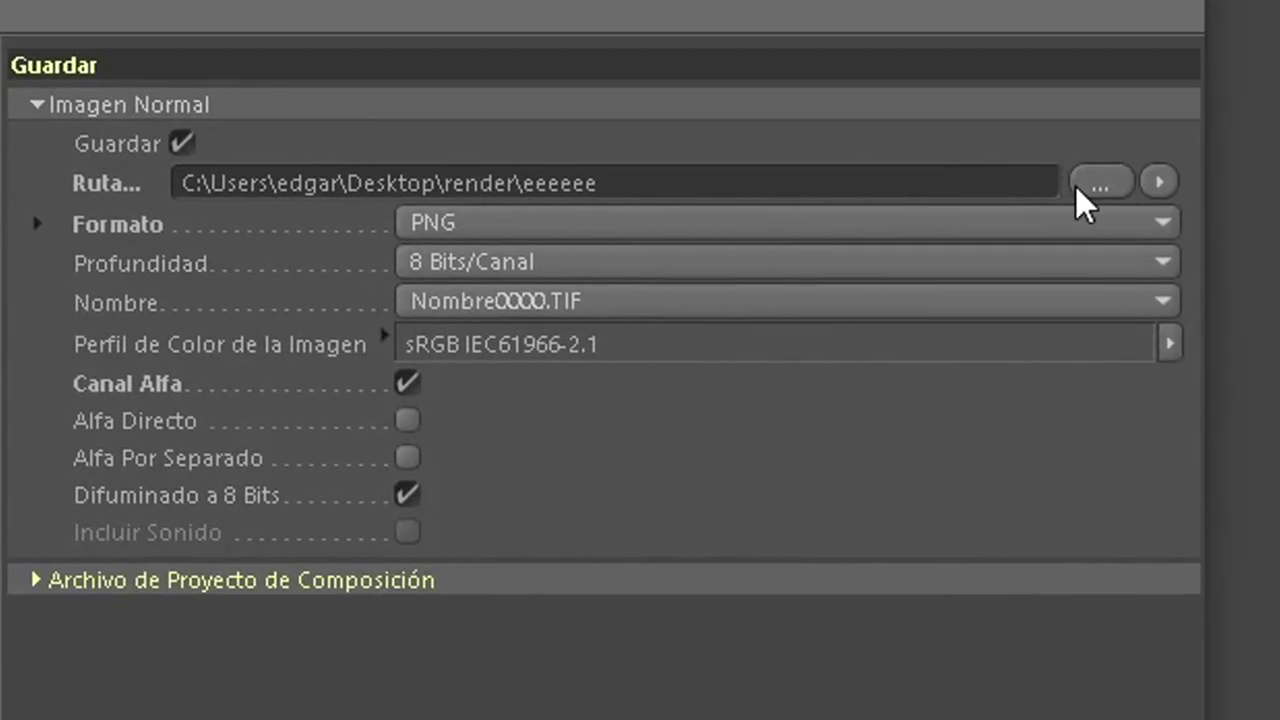
Step: Set the render save file to 6IX9NINE in the RENDERS MINECRAFT folder
click(1080, 187)
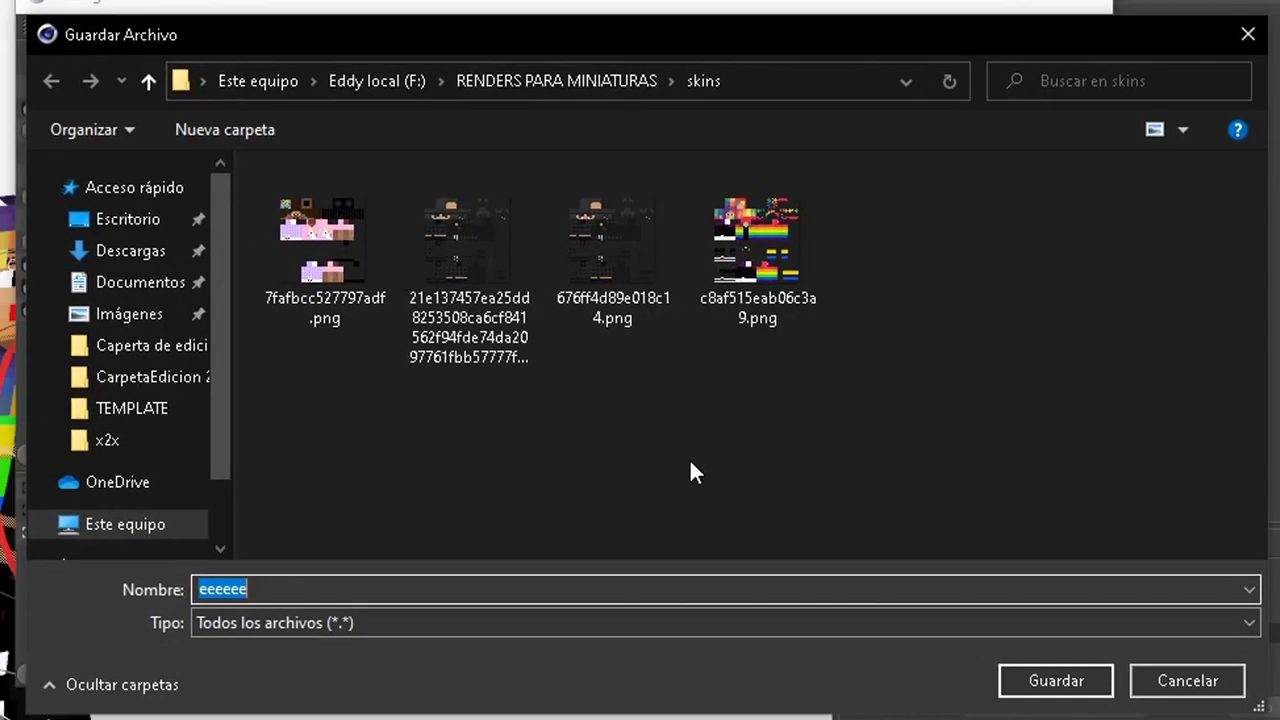
text(6l)
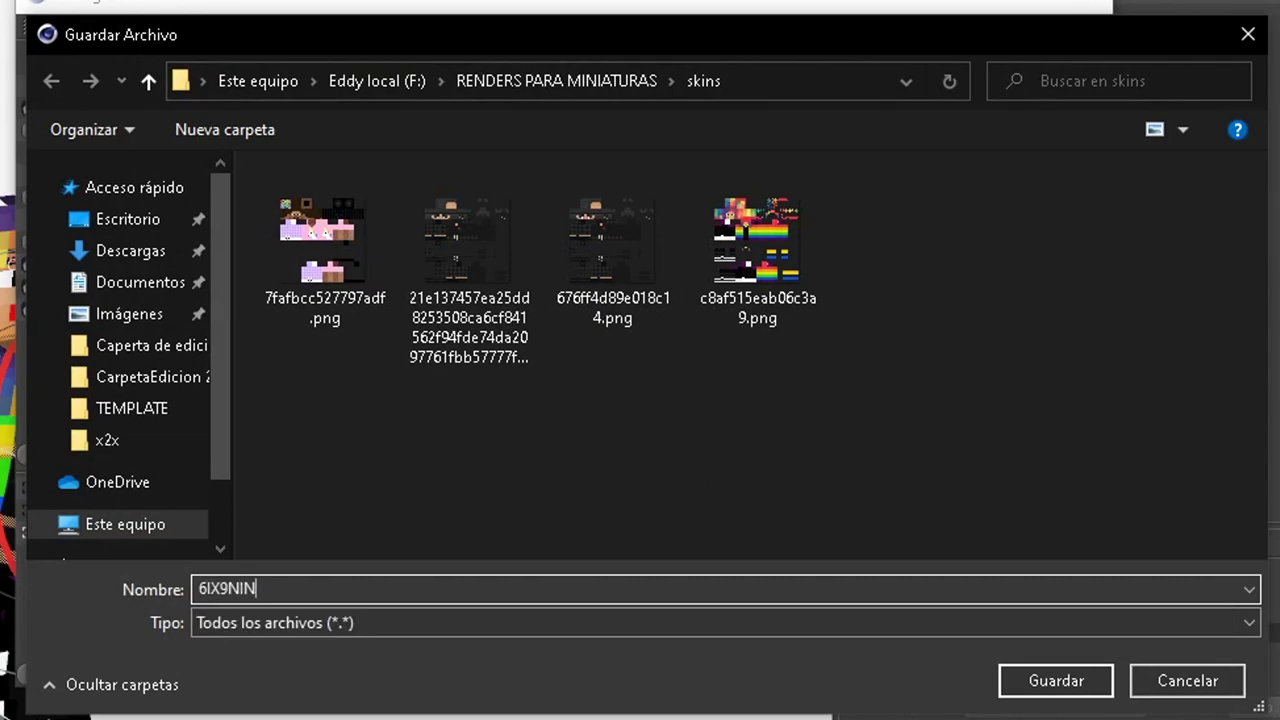
click(534, 82)
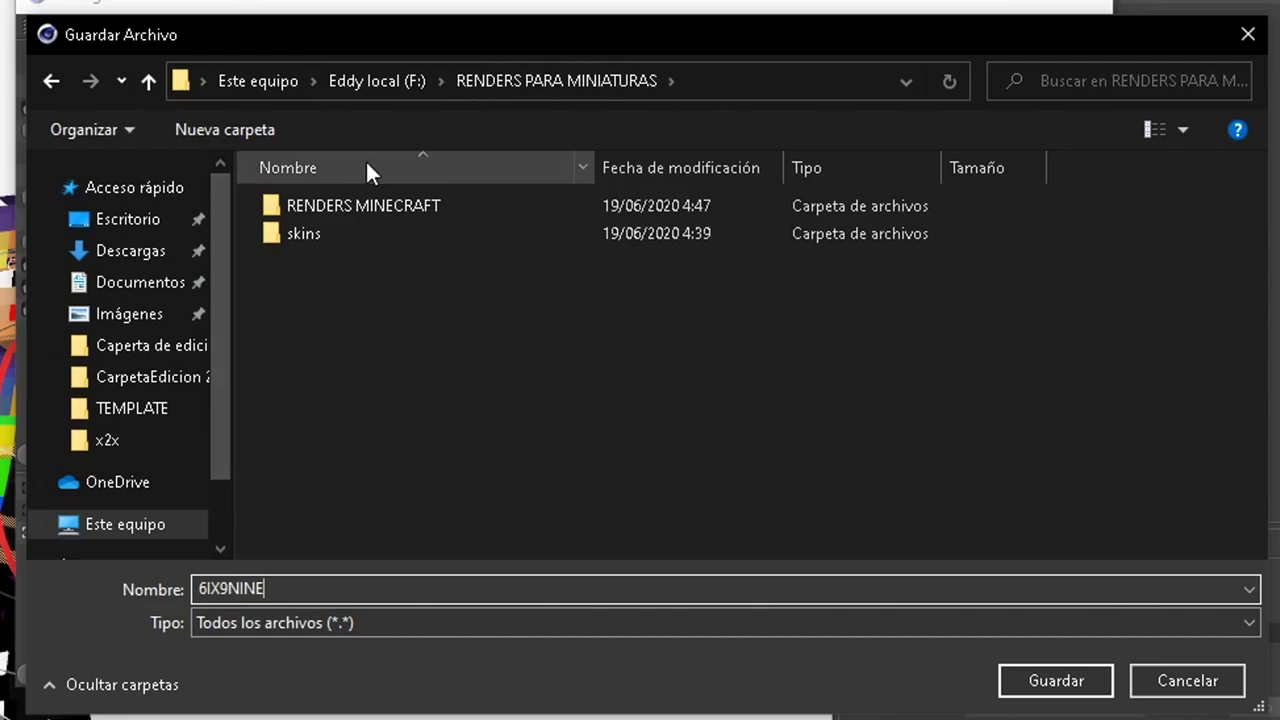
double_click(338, 205)
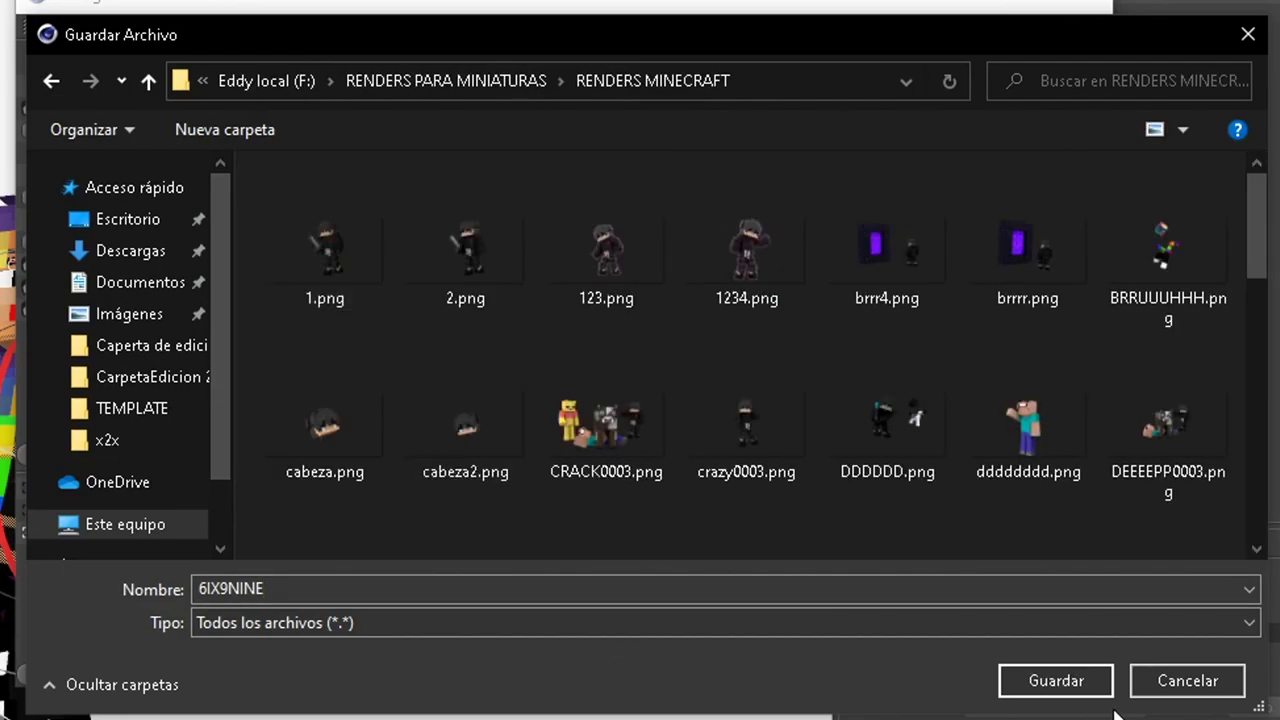
click(1070, 686)
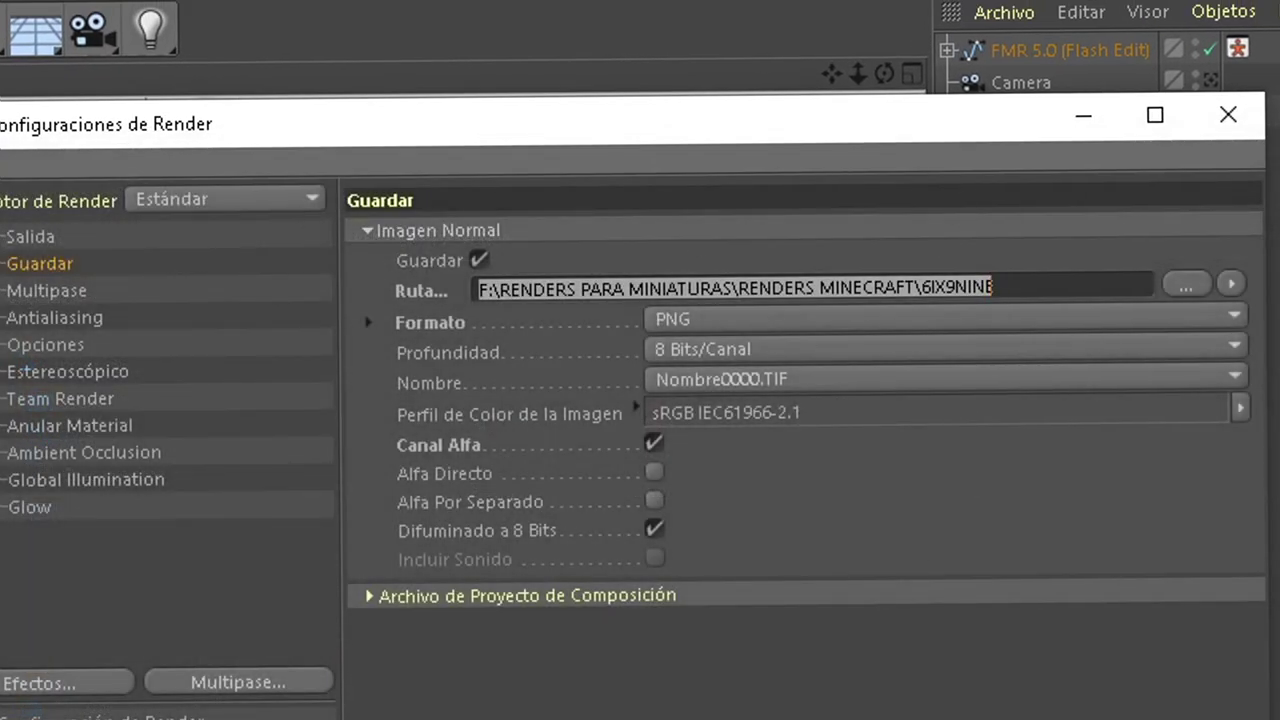
Step: Render the posed character to the Picture Viewer and view 6IX9NINE.png
click(1238, 118)
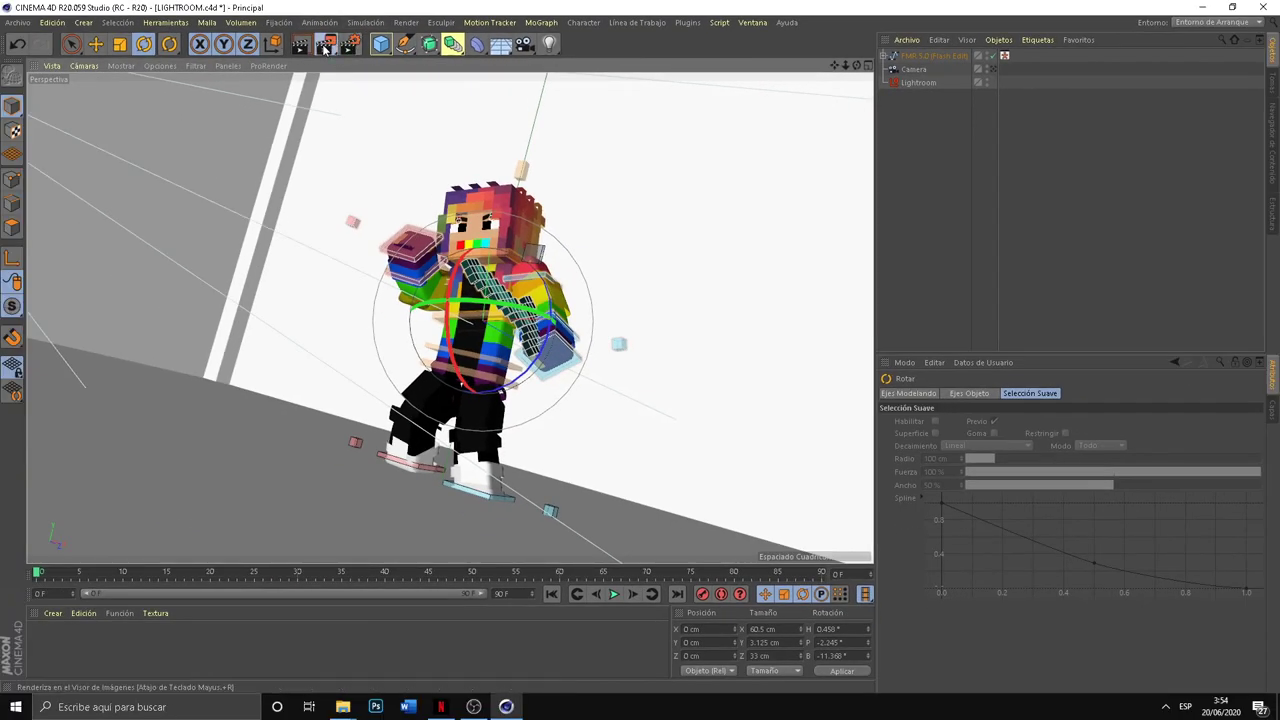
click(326, 47)
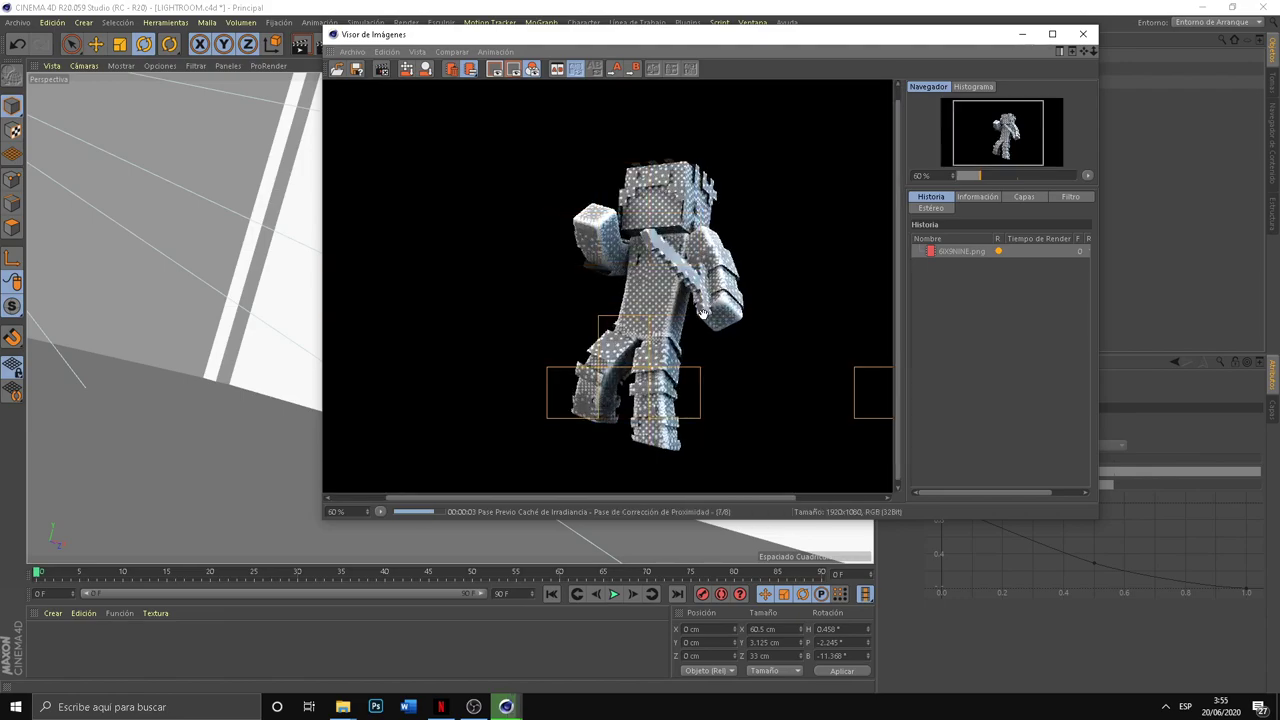
key(Right)
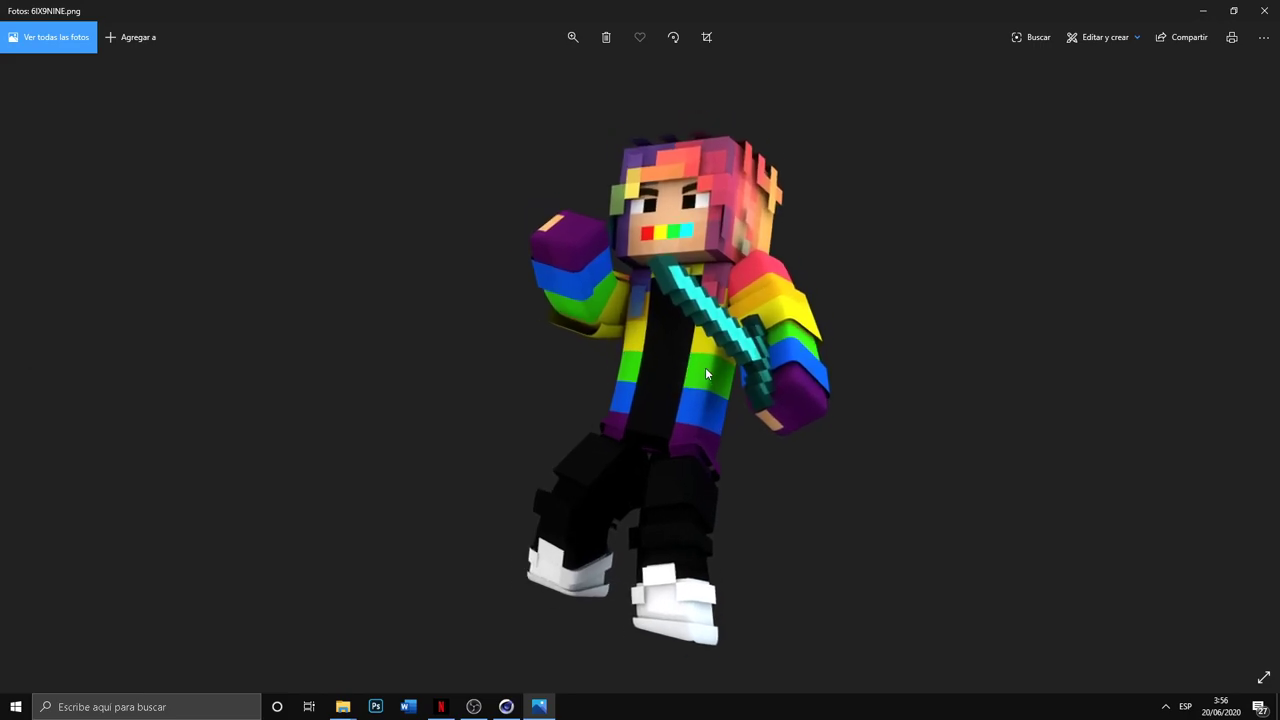
Step: Close Windows Photos after viewing the 6IX9NINE.png render, returning to Cinema 4D
click(1266, 9)
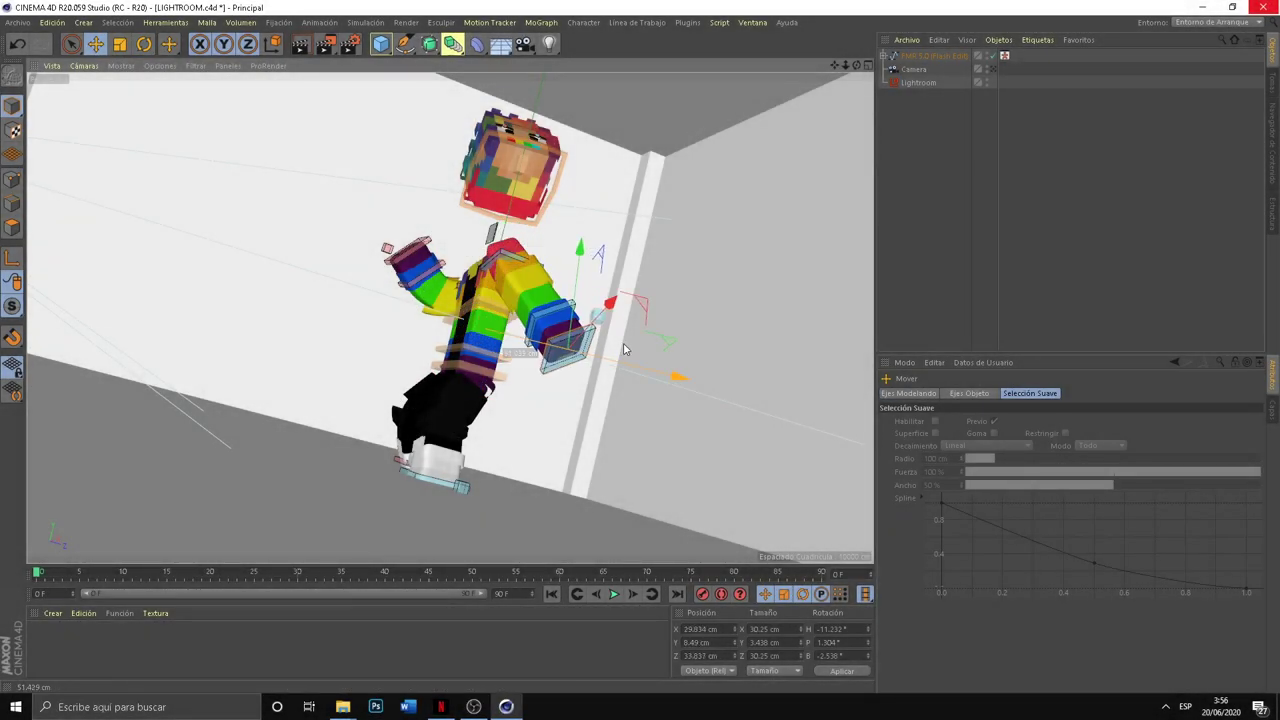
Step: Rotate the back control to tilt the upper body, then move the head up and left
click(492, 304)
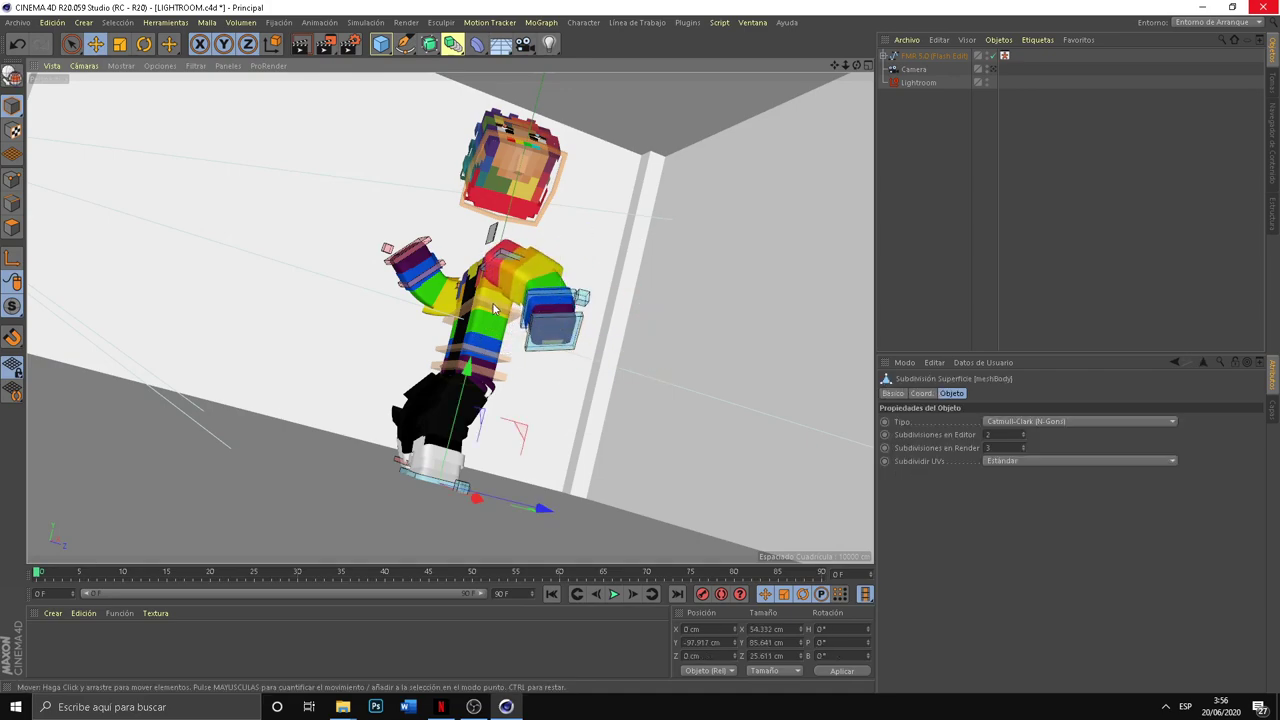
click(141, 50)
drag(418, 316, 663, 206)
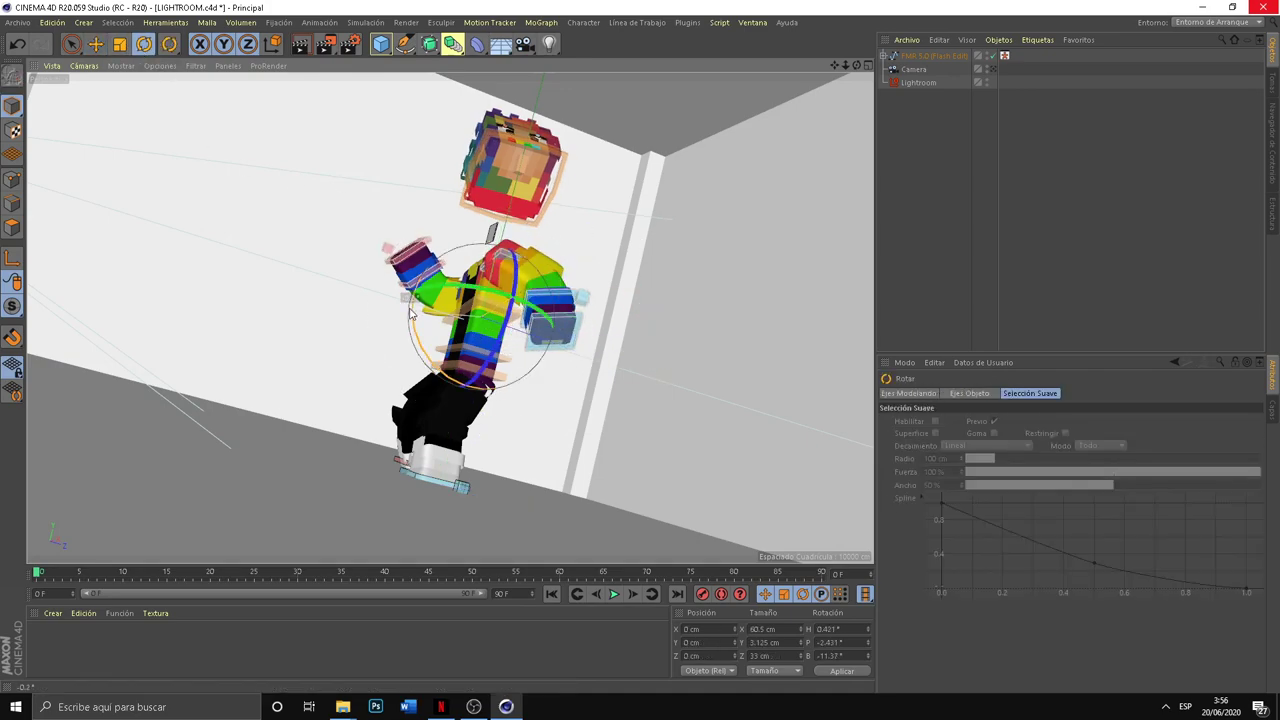
click(582, 220)
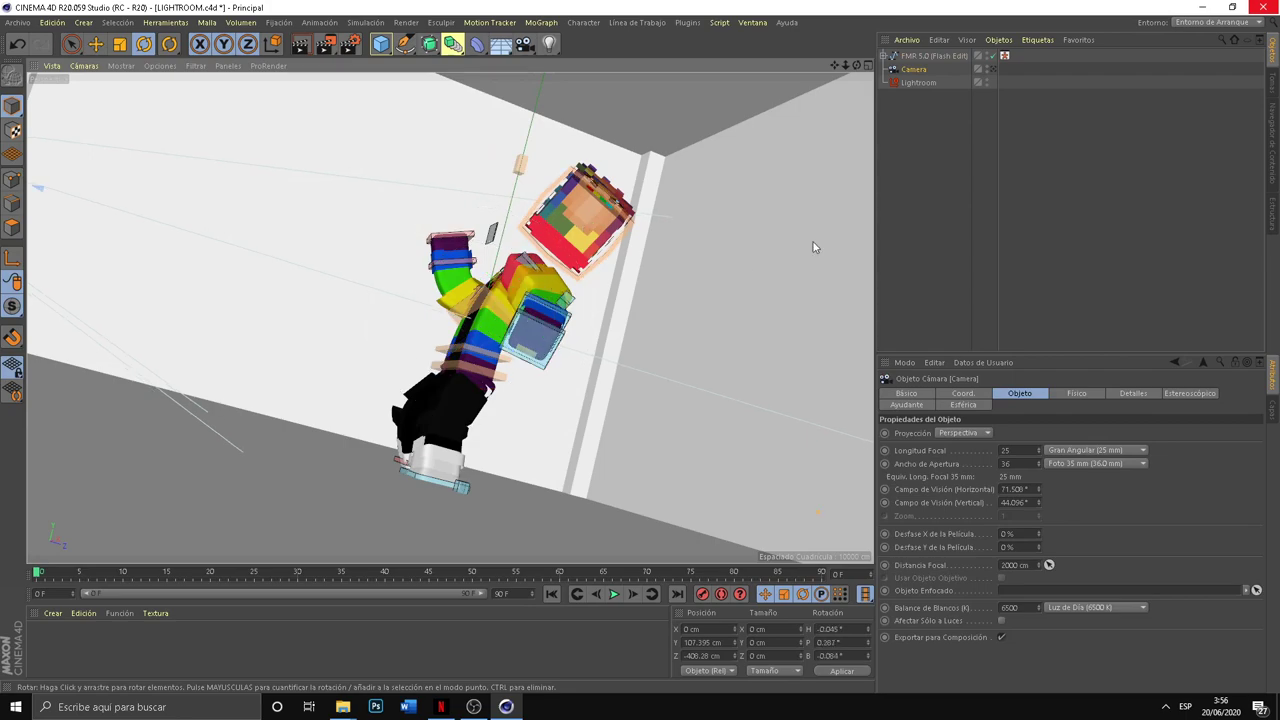
click(580, 220)
key(e)
mouse_move(625, 256)
mouse_down()
mouse_move(540, 211)
mouse_move(570, 215)
mouse_up()
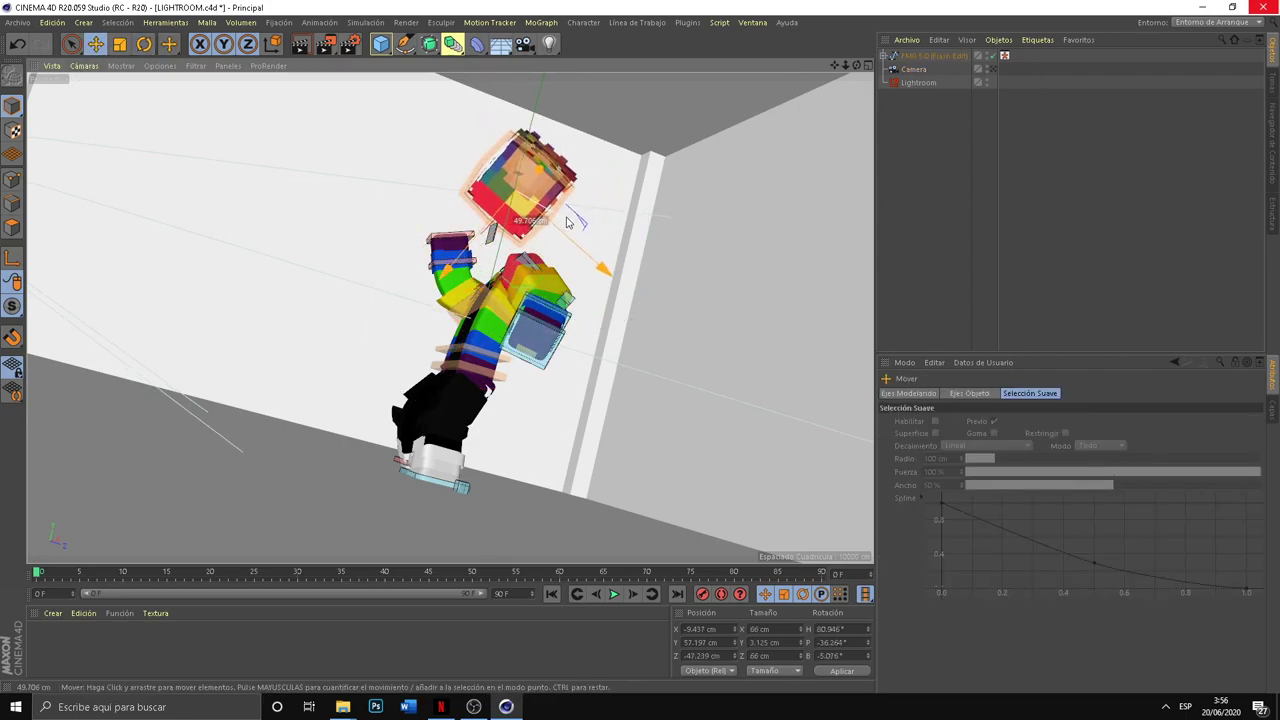
Step: Rotate the body into a new lean and lift the left leg using goalLegL
click(489, 303)
key(r)
drag(413, 296, 488, 526)
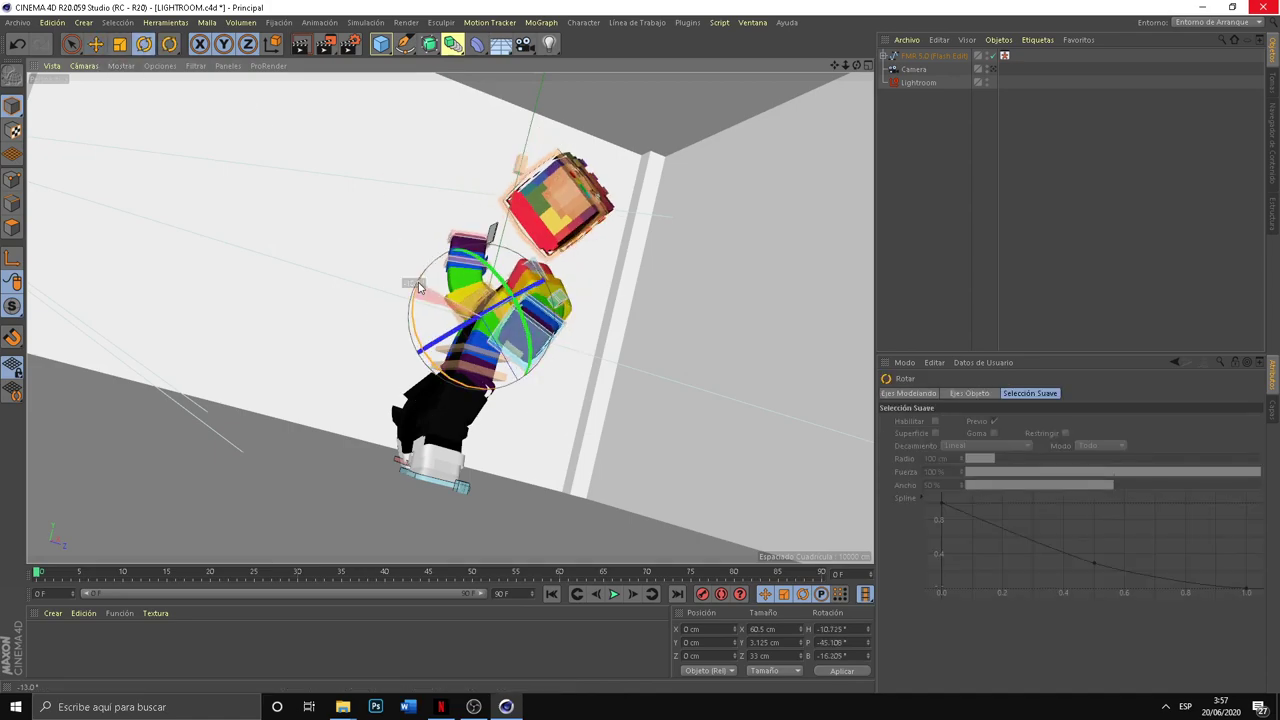
click(450, 483)
key(e)
drag(470, 490, 560, 515)
mouse_move(515, 381)
mouse_down()
mouse_move(557, 383)
mouse_move(440, 508)
mouse_up()
Step: Move the head down-right and tilt it to H 370.107°, P 16.331°, B -50.882°
mouse_move(489, 463)
alt+mouse_down()
mouse_move(864, 64)
mouse_move(800, 90)
alt+mouse_up()
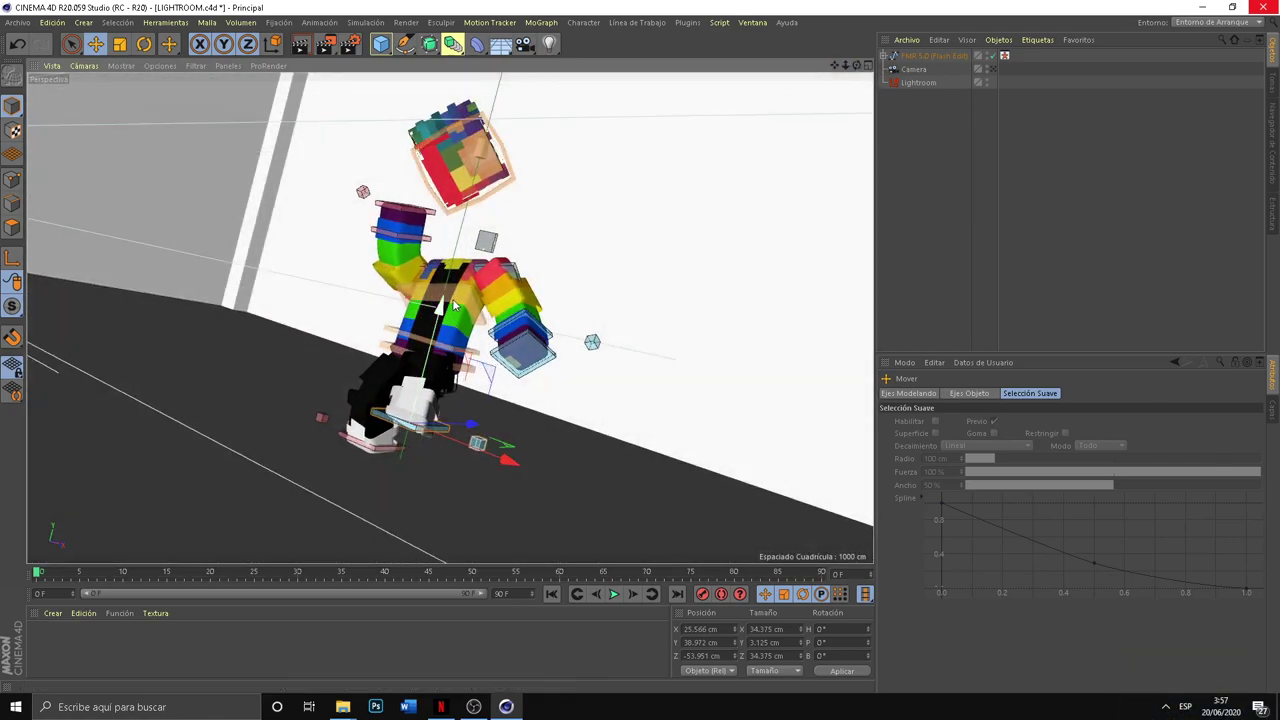
key(r)
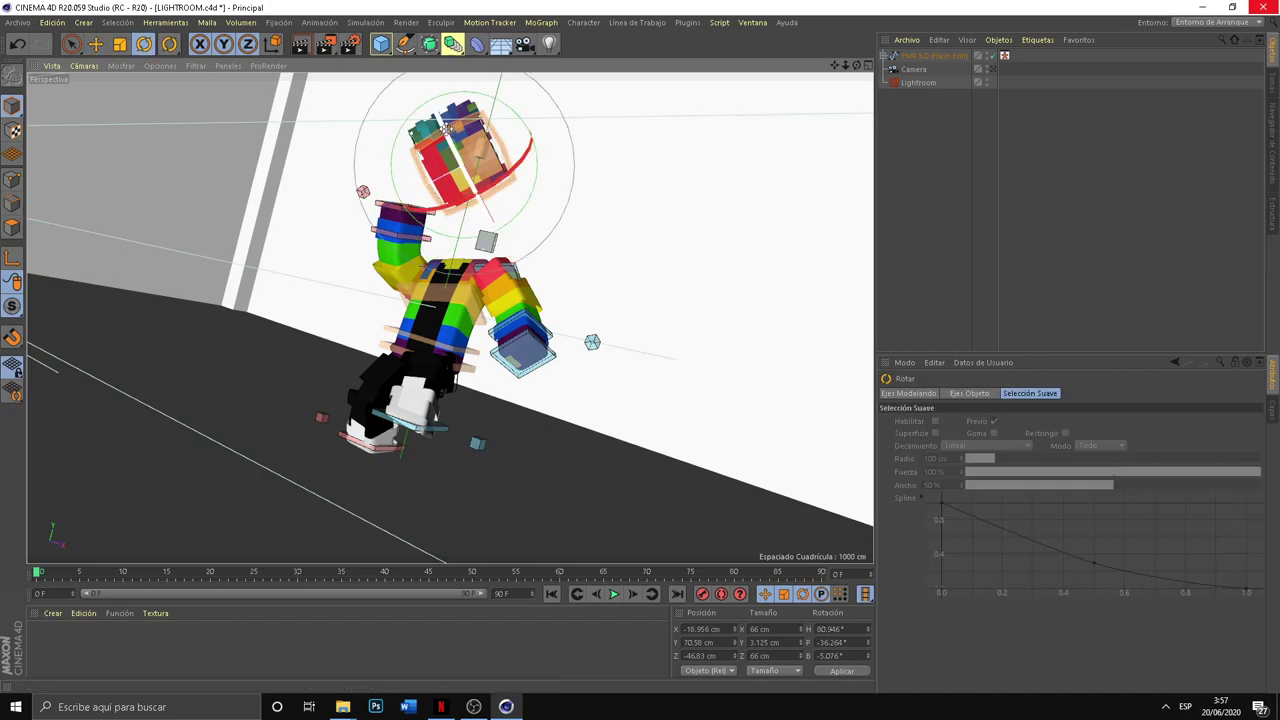
key(e)
drag(392, 110, 427, 138)
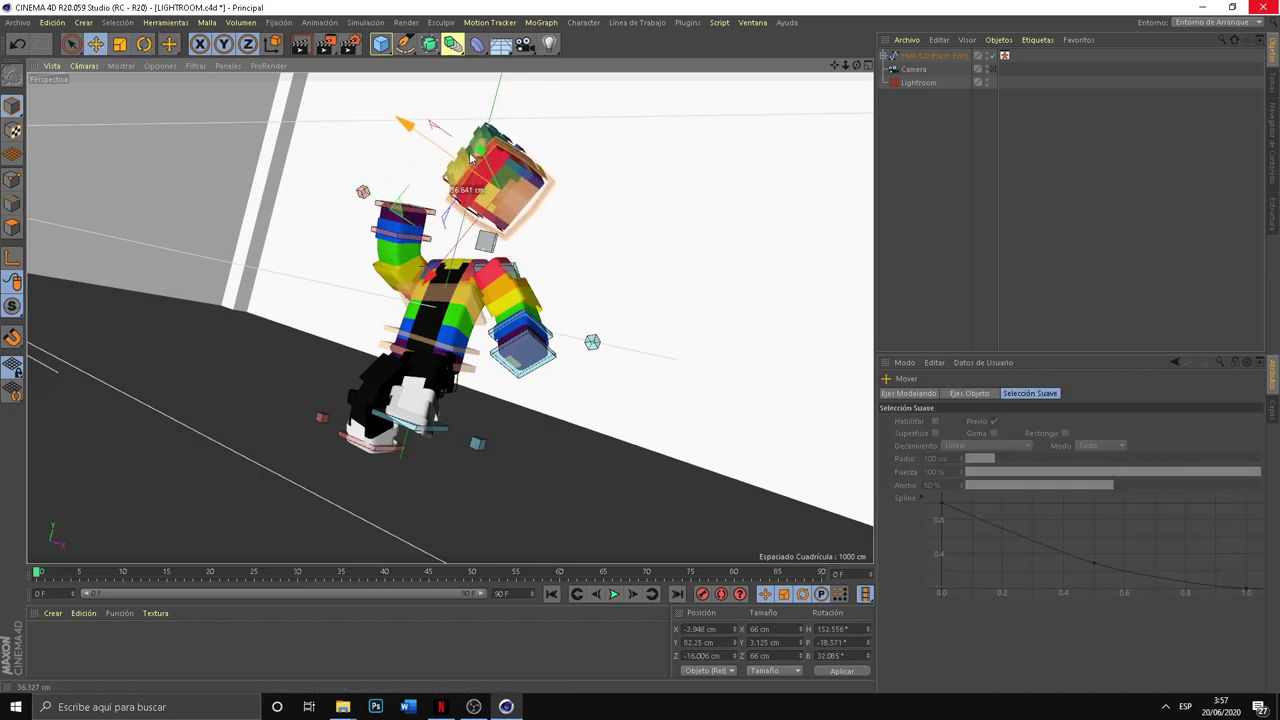
key(r)
drag(444, 150, 470, 175)
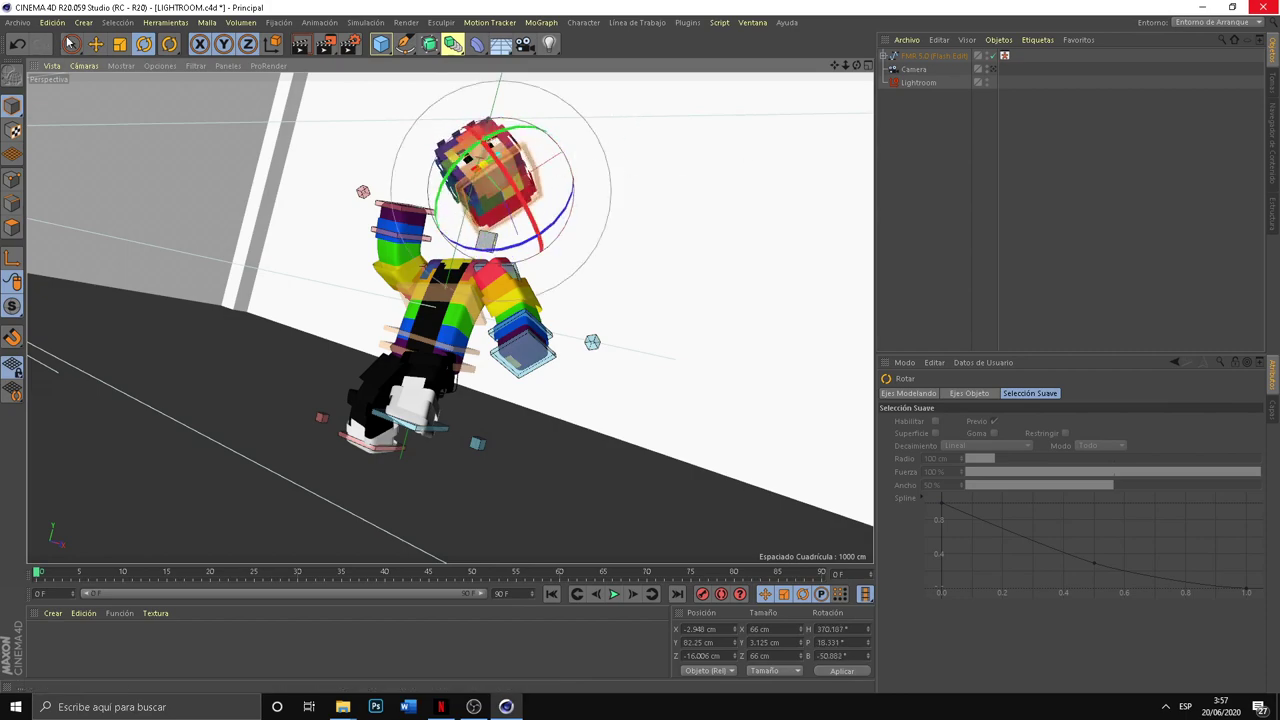
key(9)
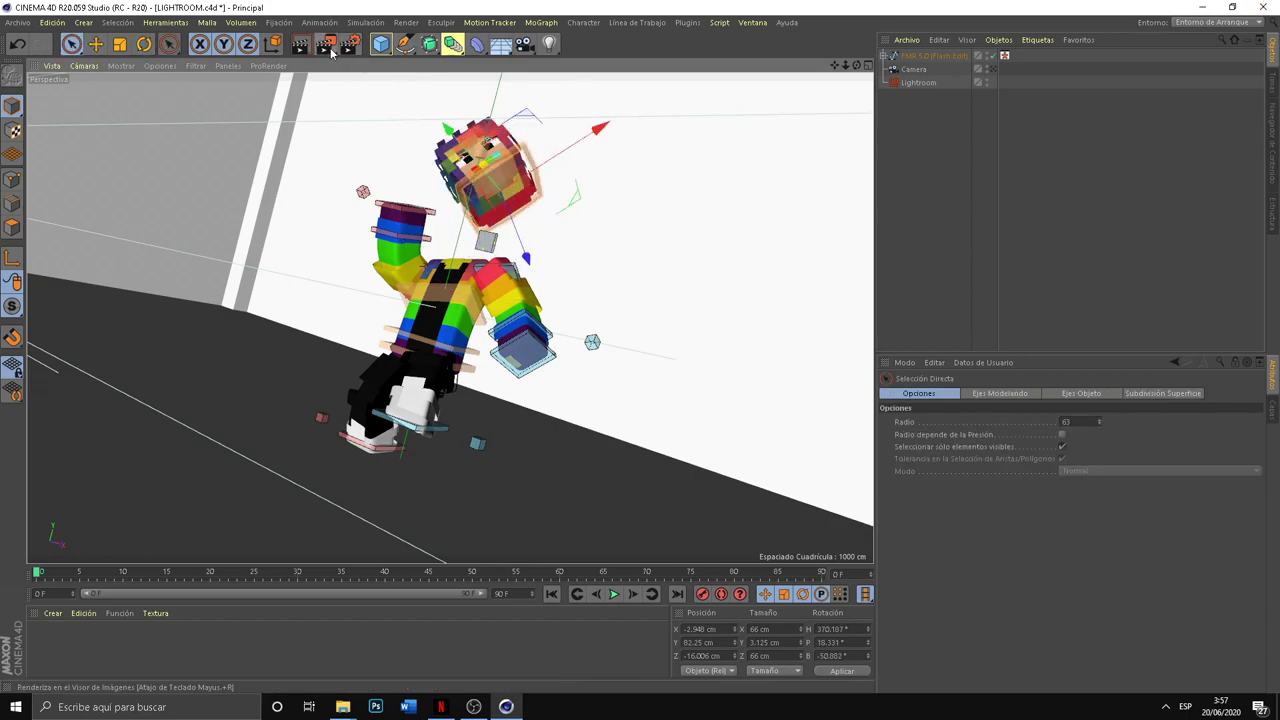
Step: Set the render output file to 6IX9NINE2 and render the new pose to the Picture Viewer
key(ctrl+b)
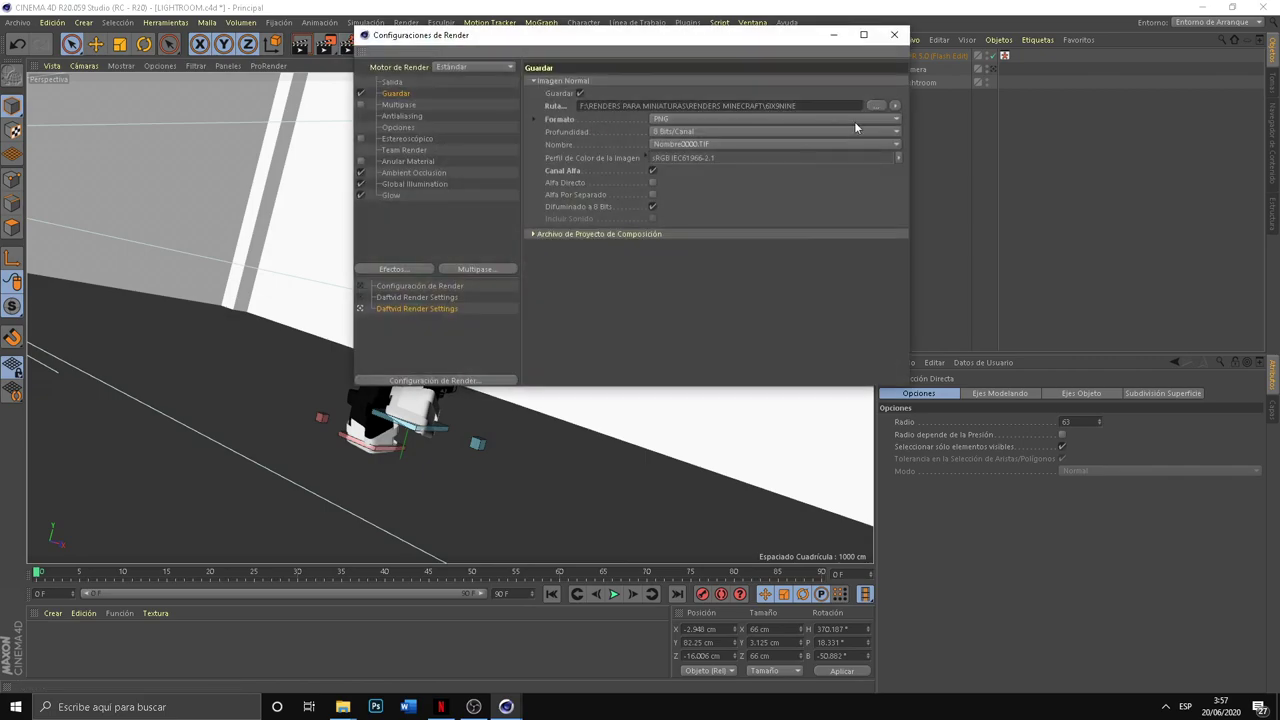
click(876, 106)
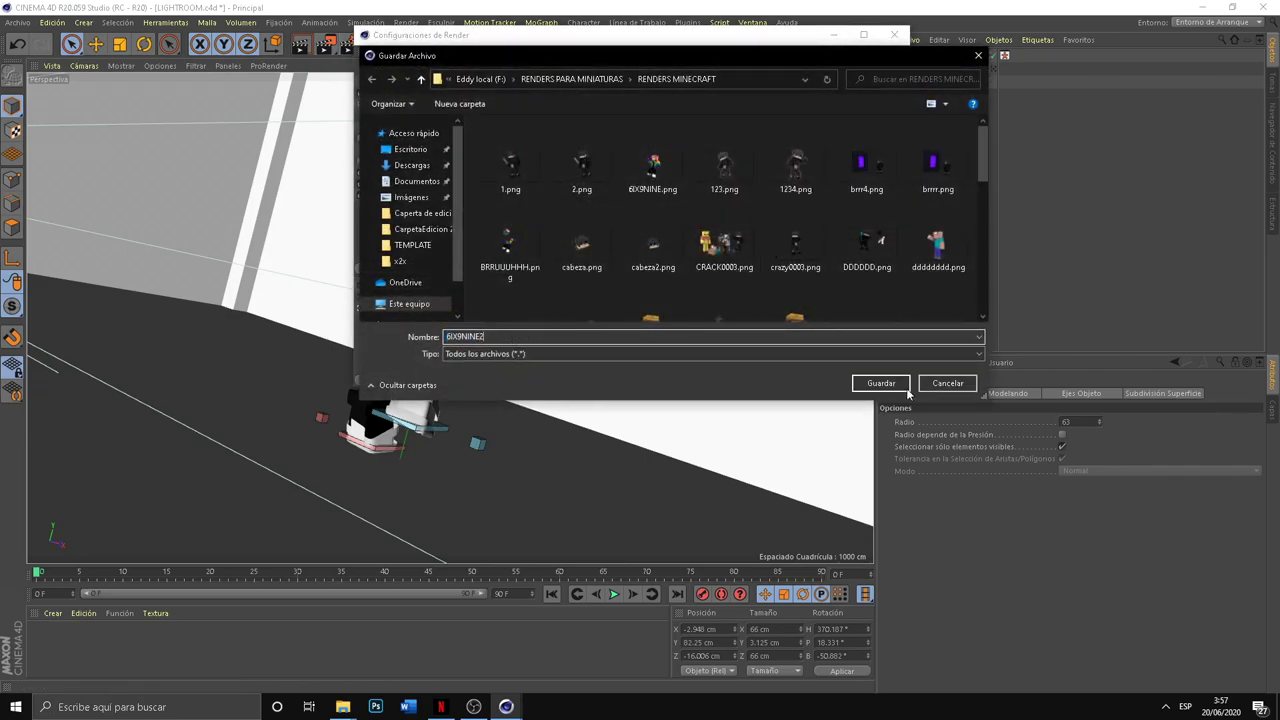
click(905, 388)
click(894, 35)
click(326, 44)
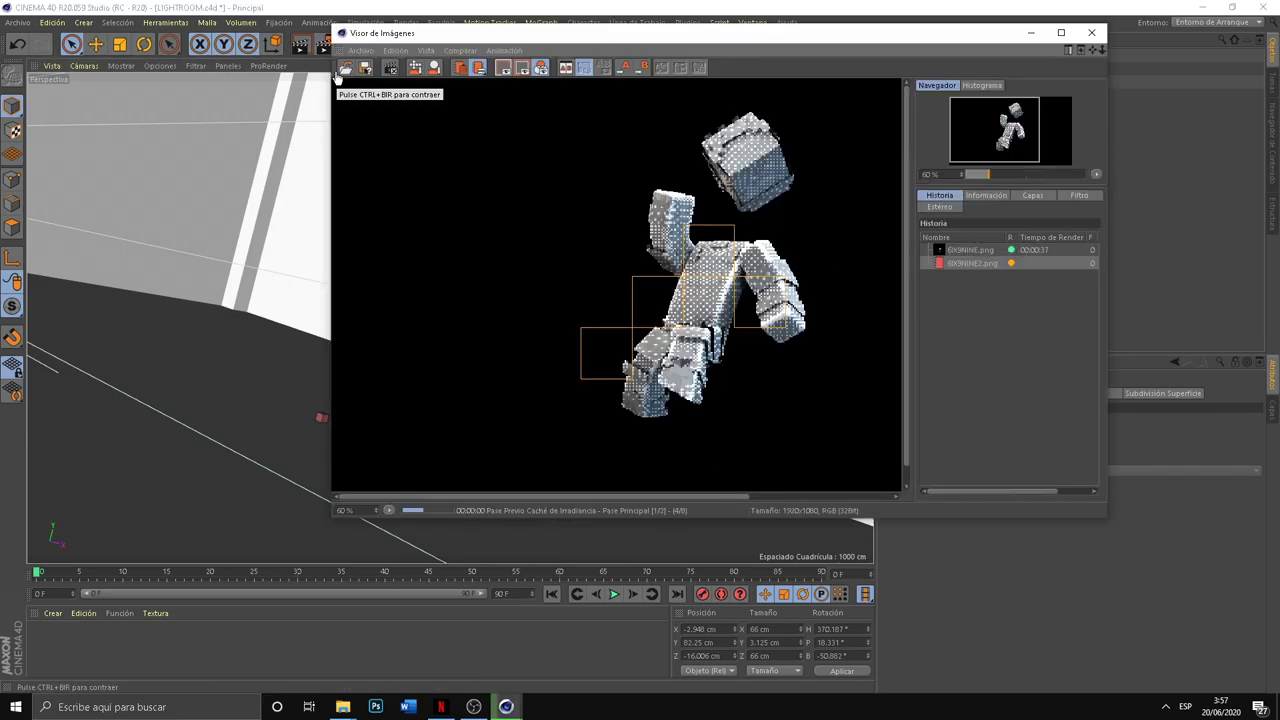